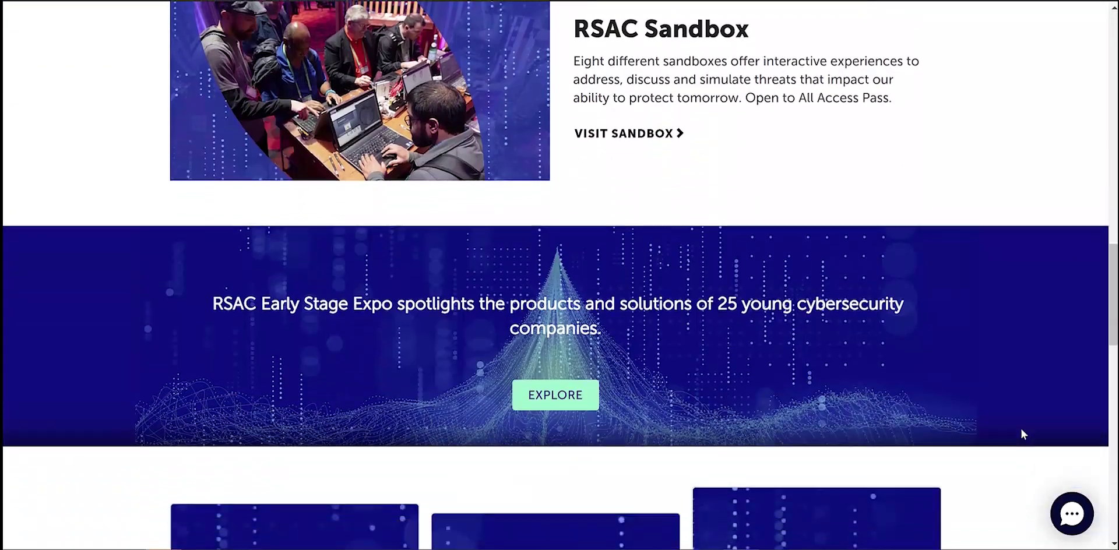
scroll(1022, 434, "down", 4)
scroll(1022, 435, "down", 1)
scroll(1023, 434, "down", 4)
scroll(1023, 434, "down", 2)
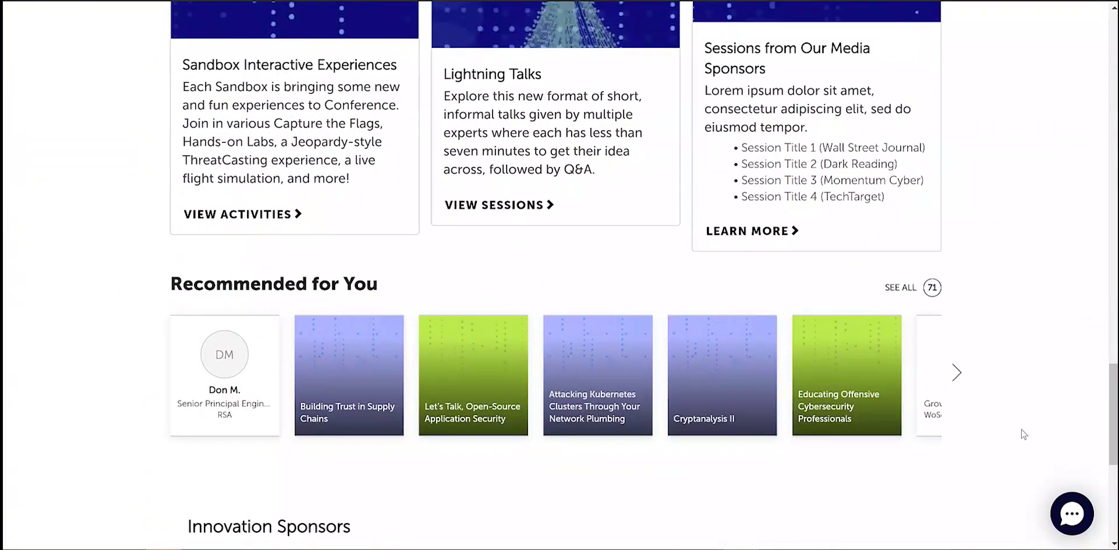
scroll(1024, 434, "down", 1)
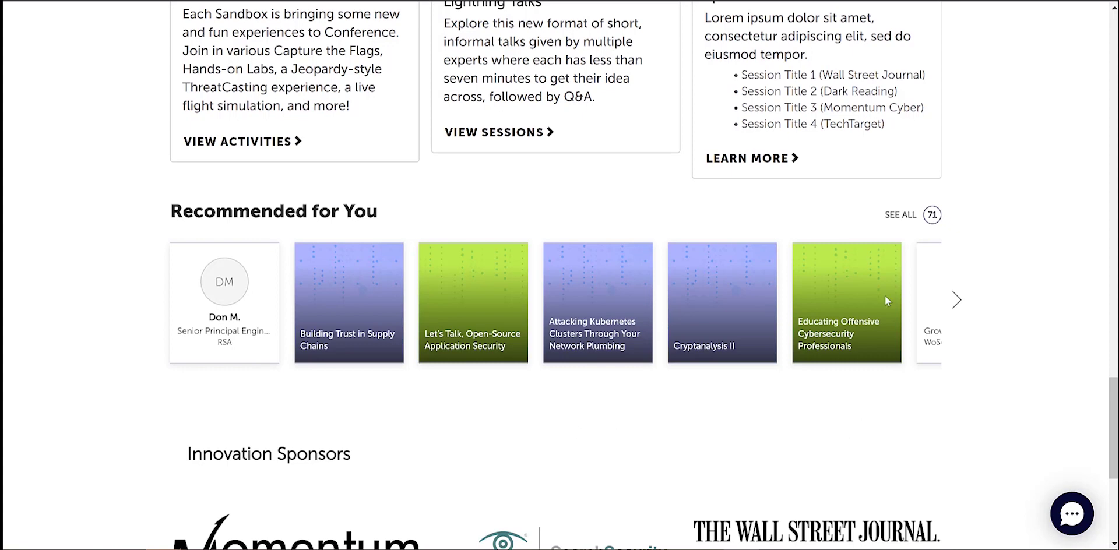
left_click(958, 301)
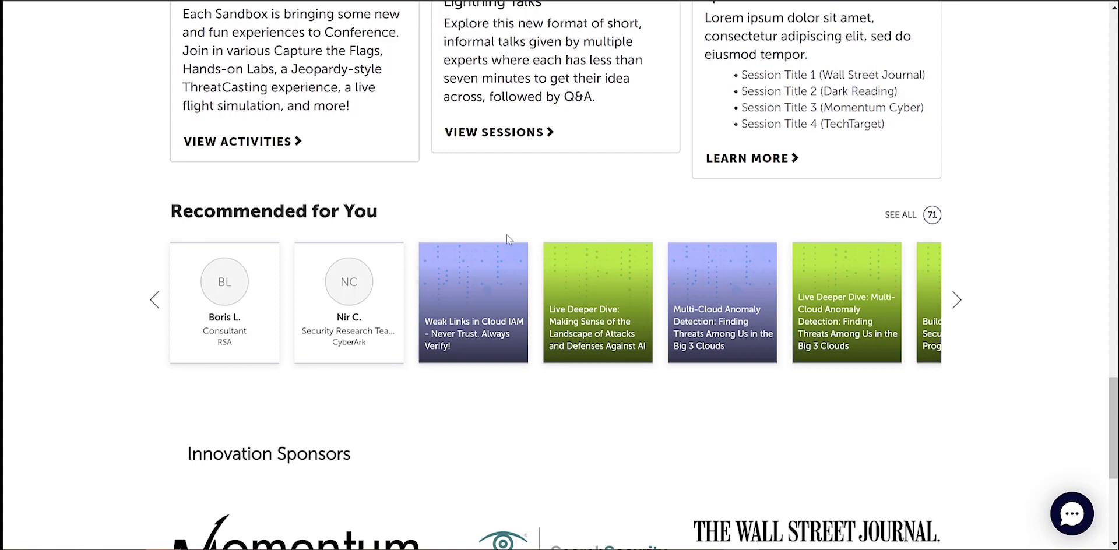
mouse_move(380, 289)
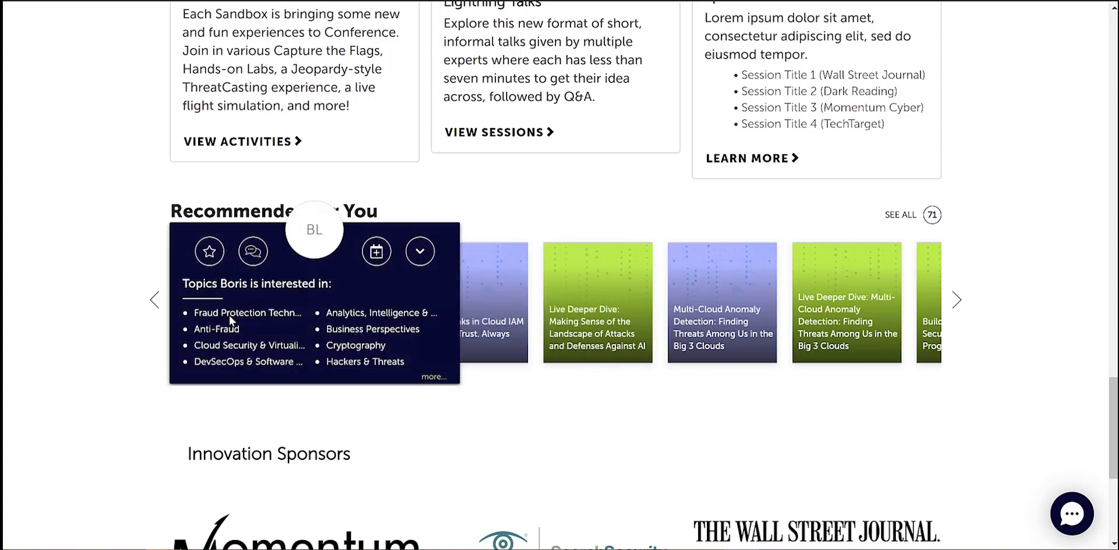
mouse_move(314, 298)
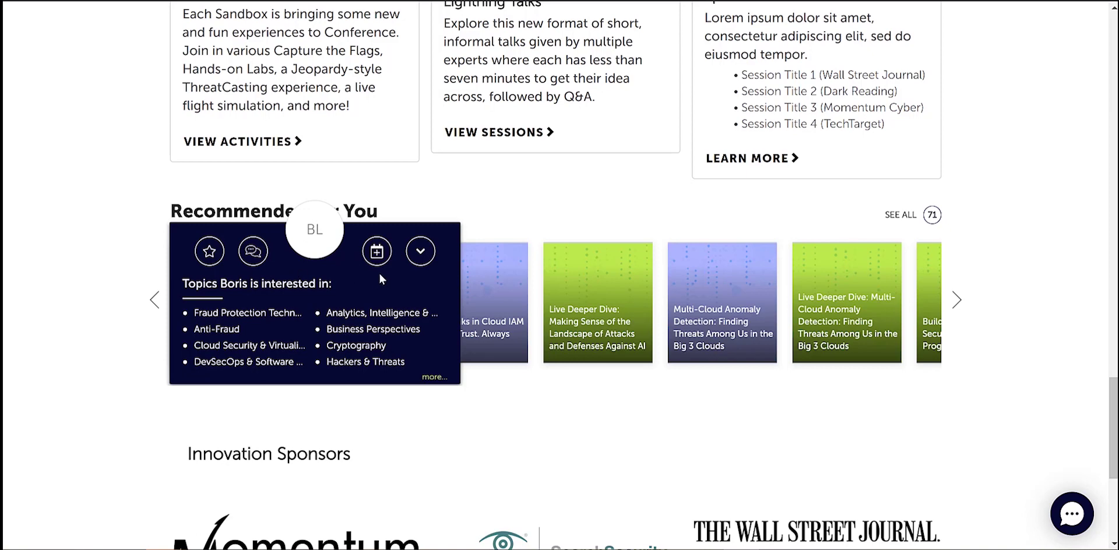
left_click(358, 286)
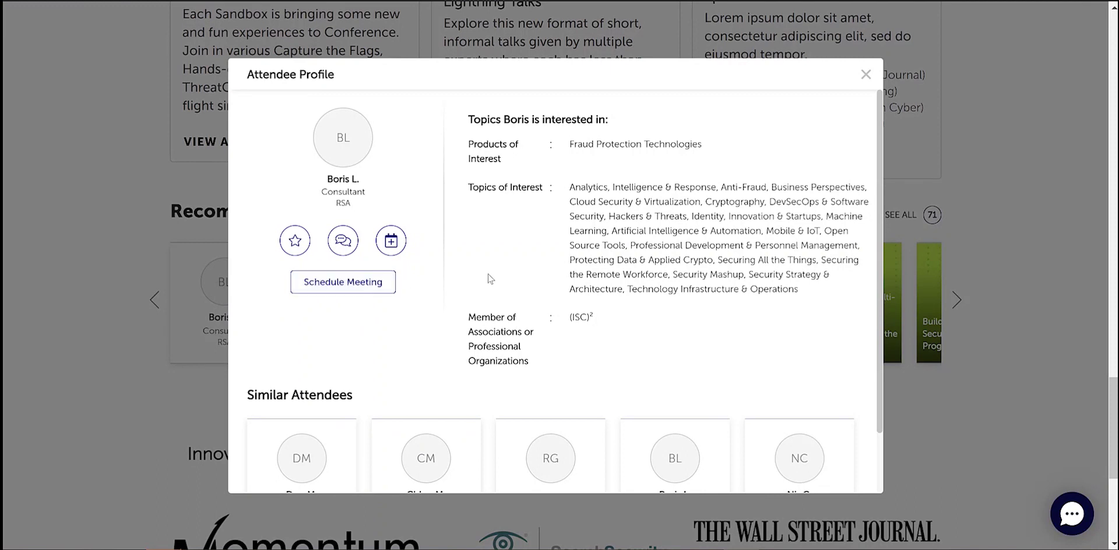
scroll(408, 356, "down", 1)
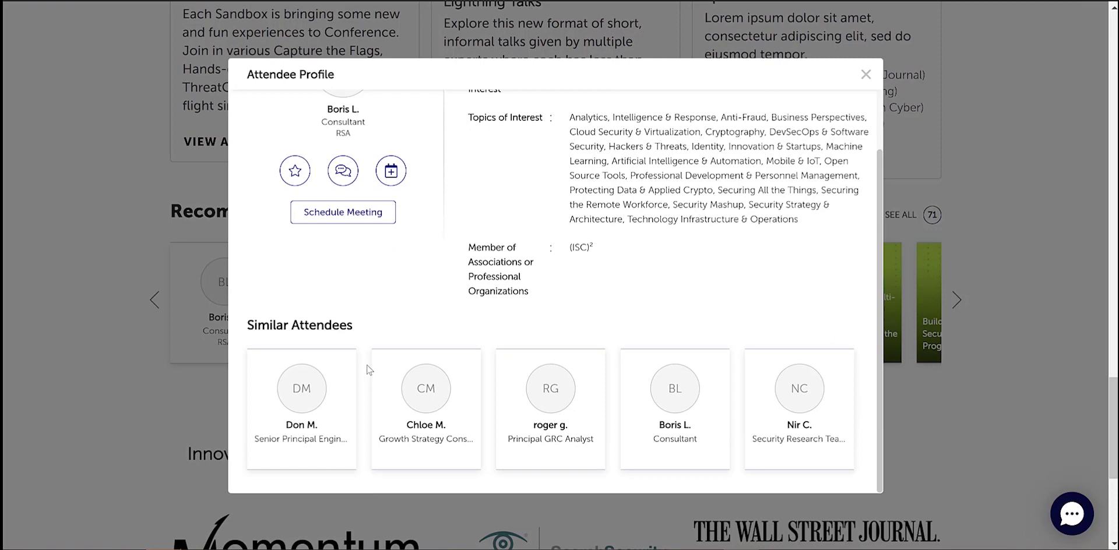
scroll(368, 359, "up", 1)
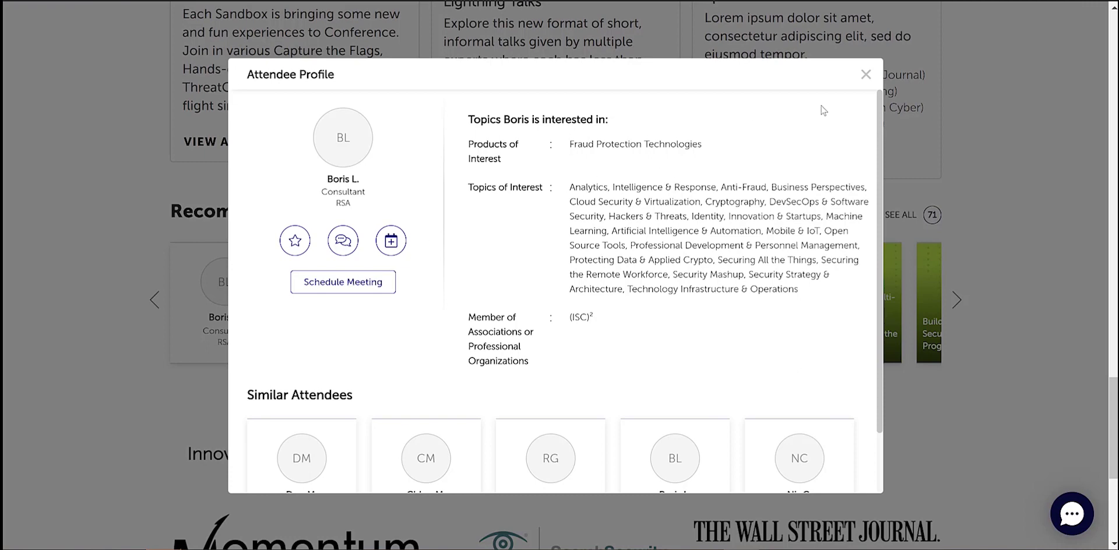
left_click(865, 75)
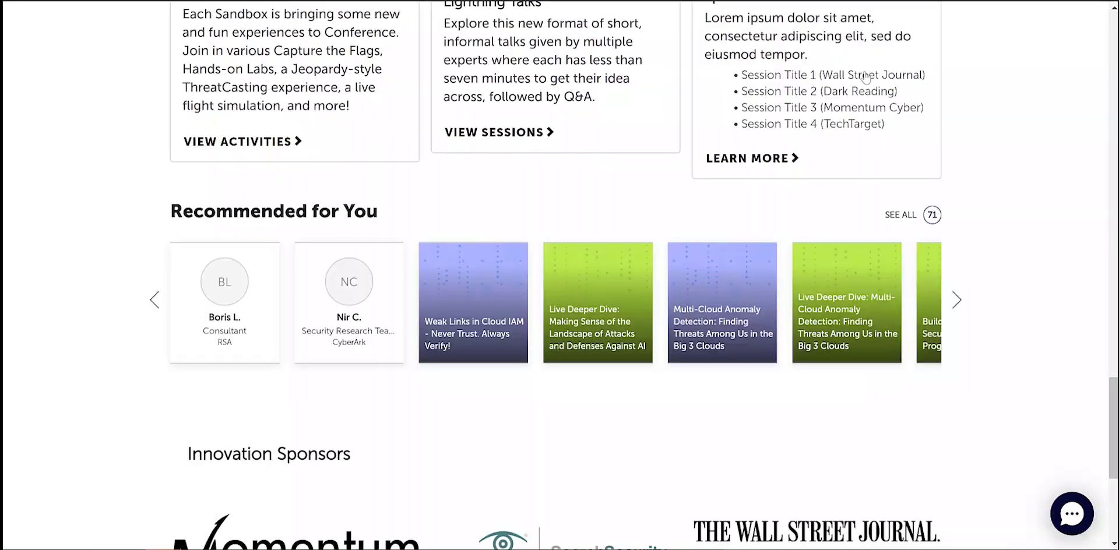
Open the full personalized recommendations list and browse through it.
left_click(892, 219)
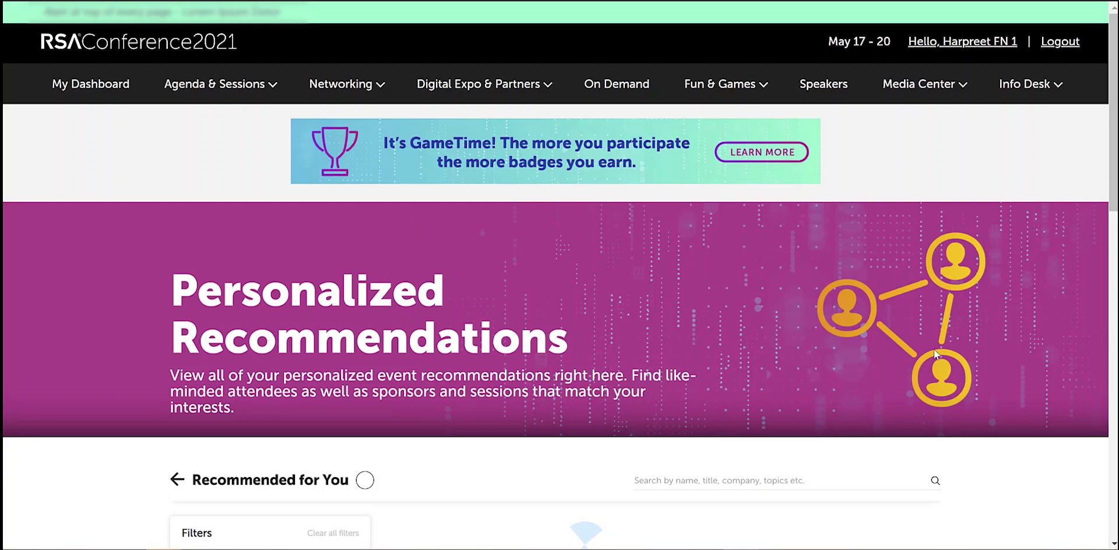
scroll(934, 354, "down", 3)
scroll(934, 355, "down", 2)
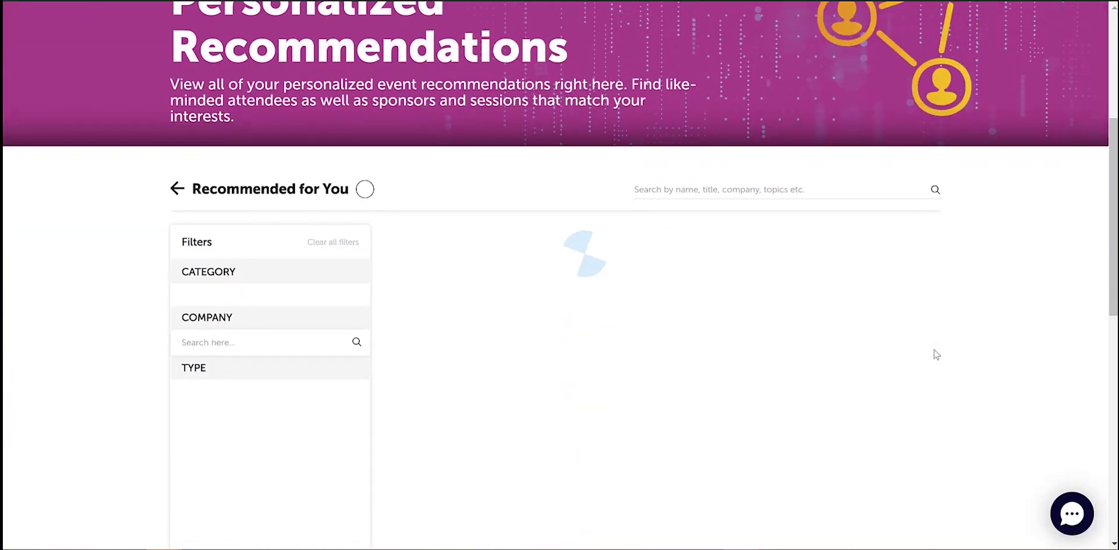
scroll(936, 355, "down", 1)
scroll(936, 354, "down", 1)
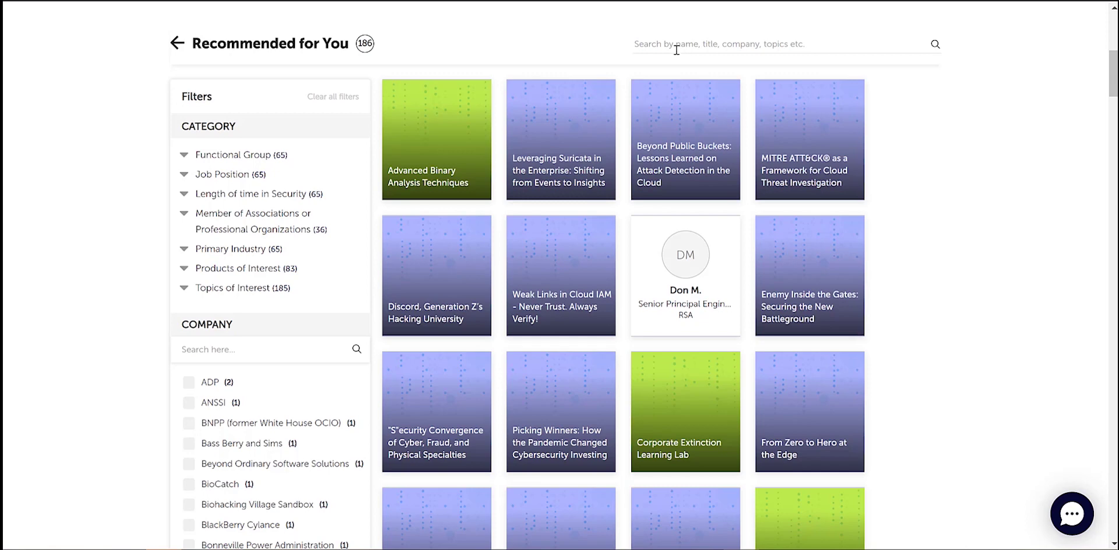
Toggle the Functional Group filter and search recommendations for 'mcafee'.
left_click(248, 156)
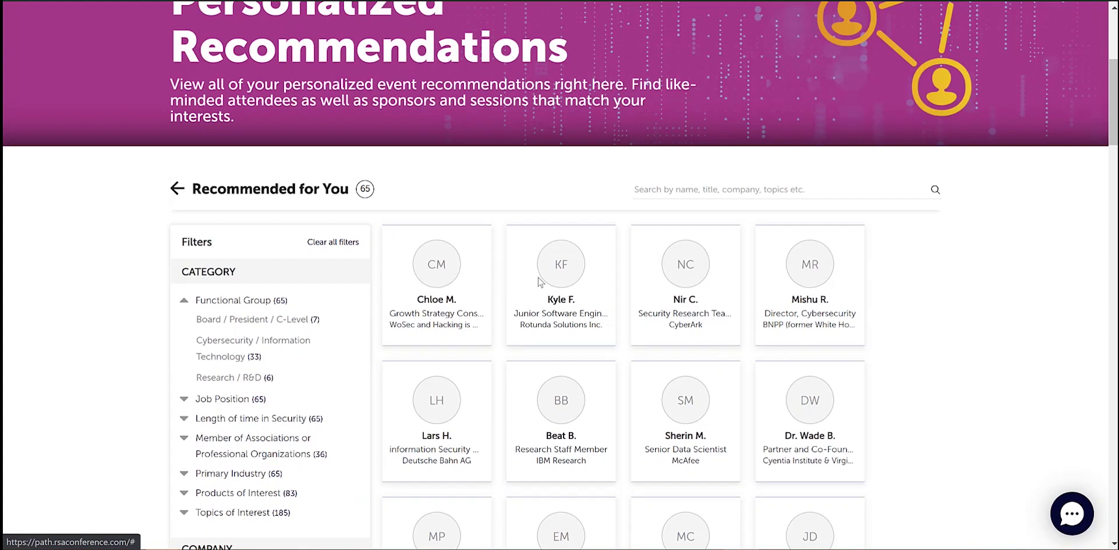
left_click(273, 303)
left_click(707, 189)
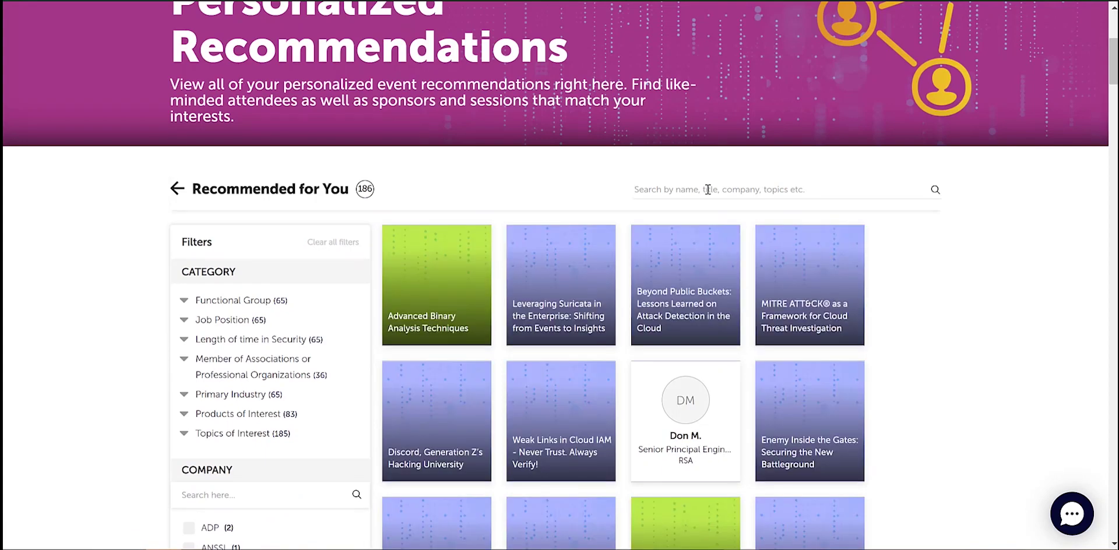
type("mcafee")
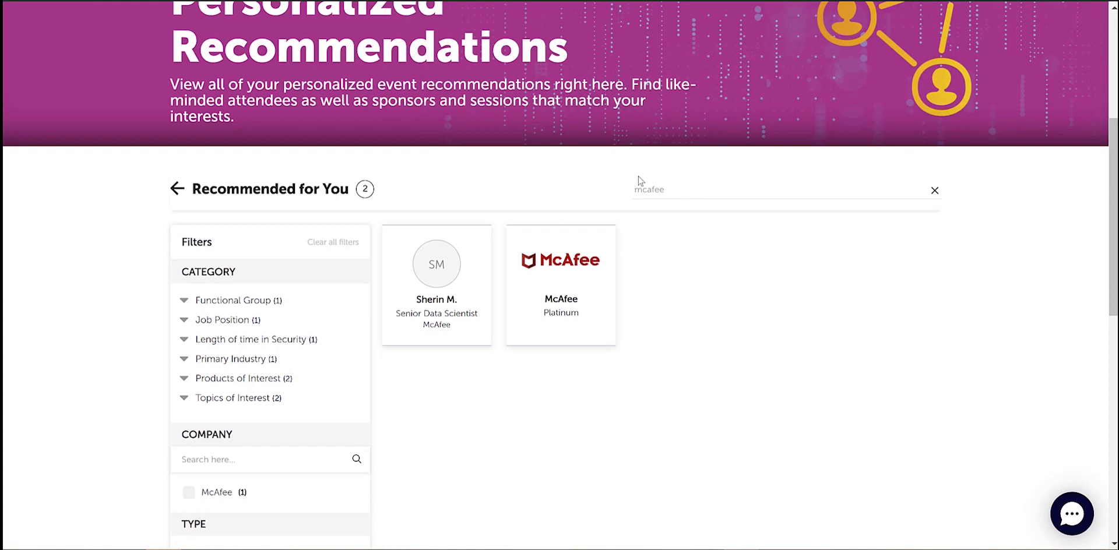
left_click(178, 192)
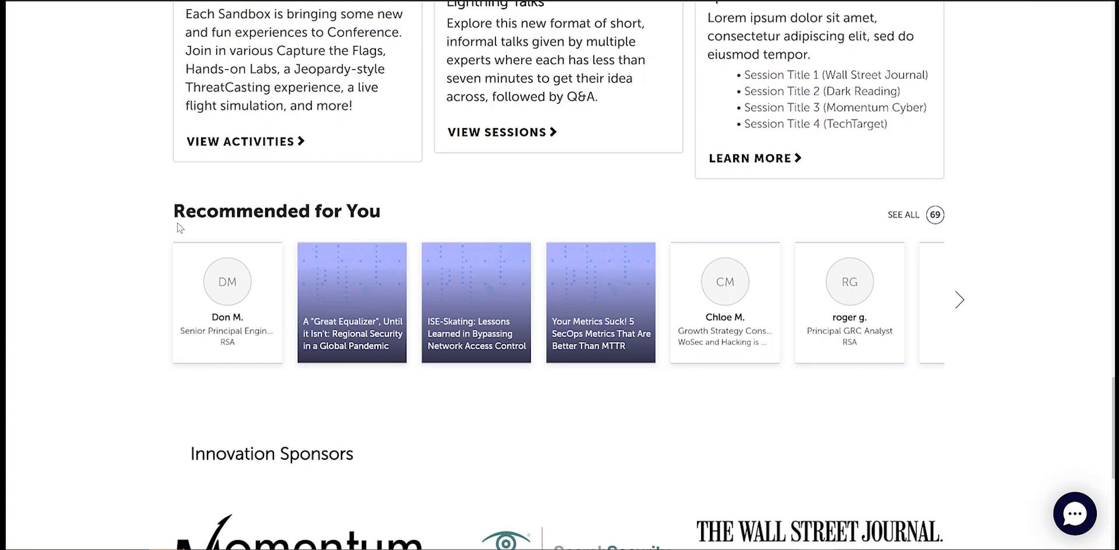
mouse_move(228, 302)
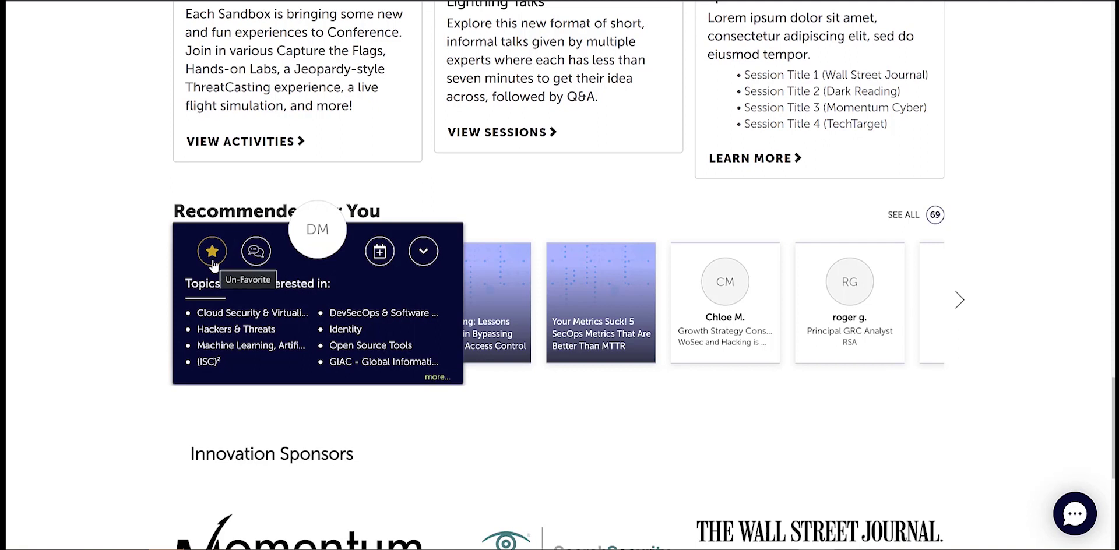
left_click(213, 265)
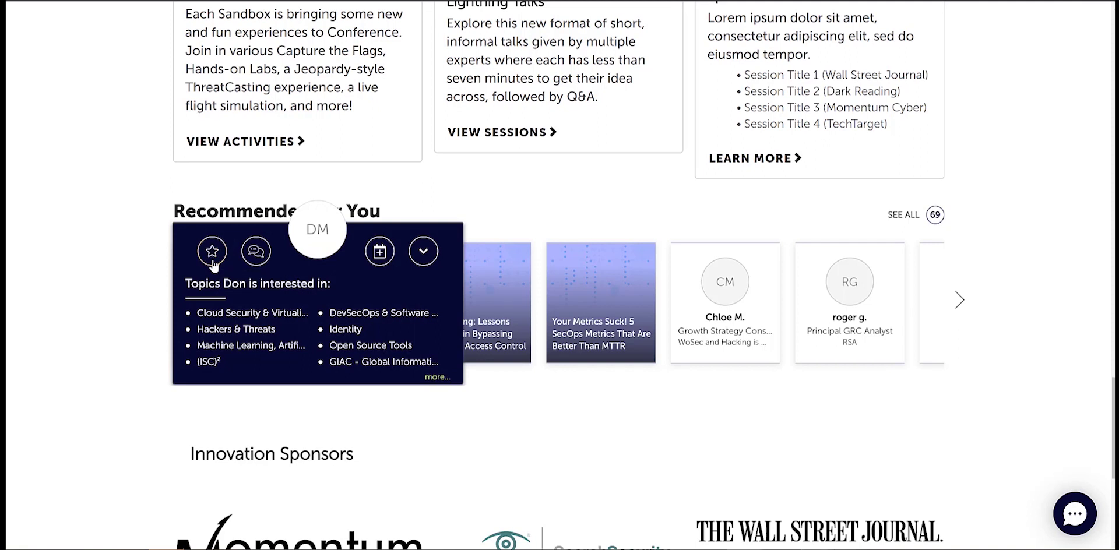
left_click(213, 265)
left_click(256, 252)
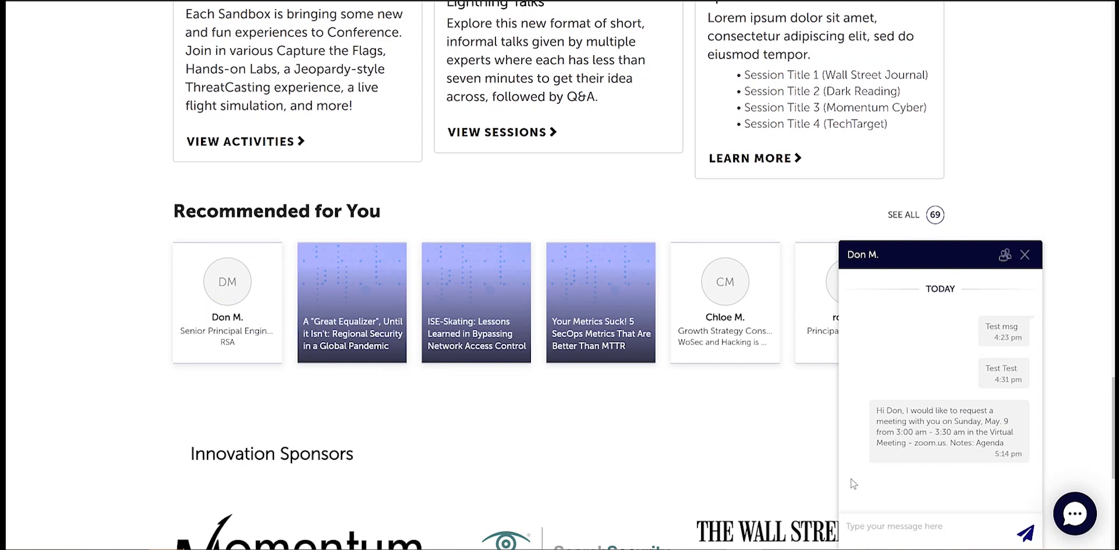
mouse_move(725, 301)
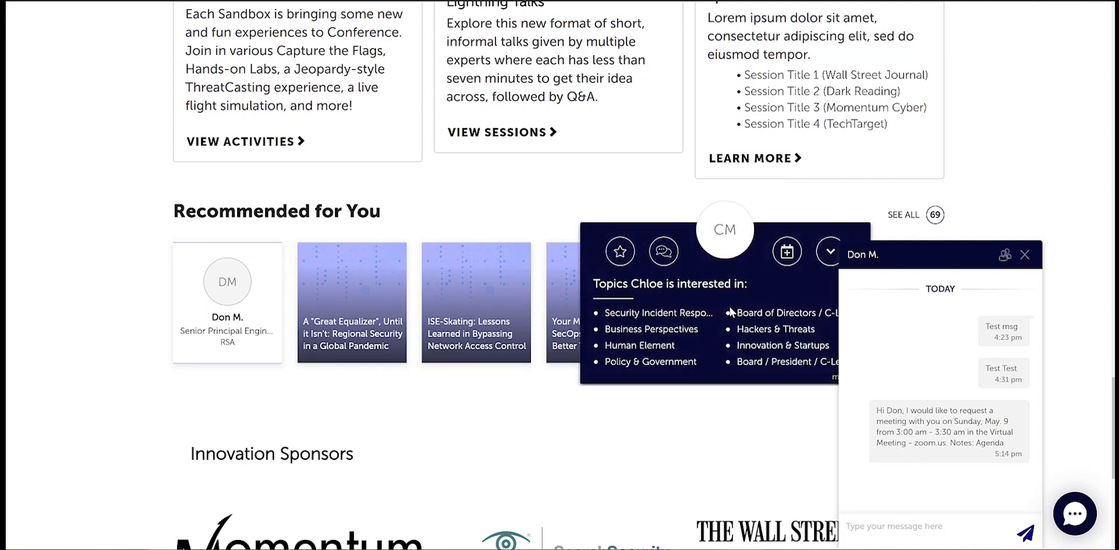
left_click(664, 253)
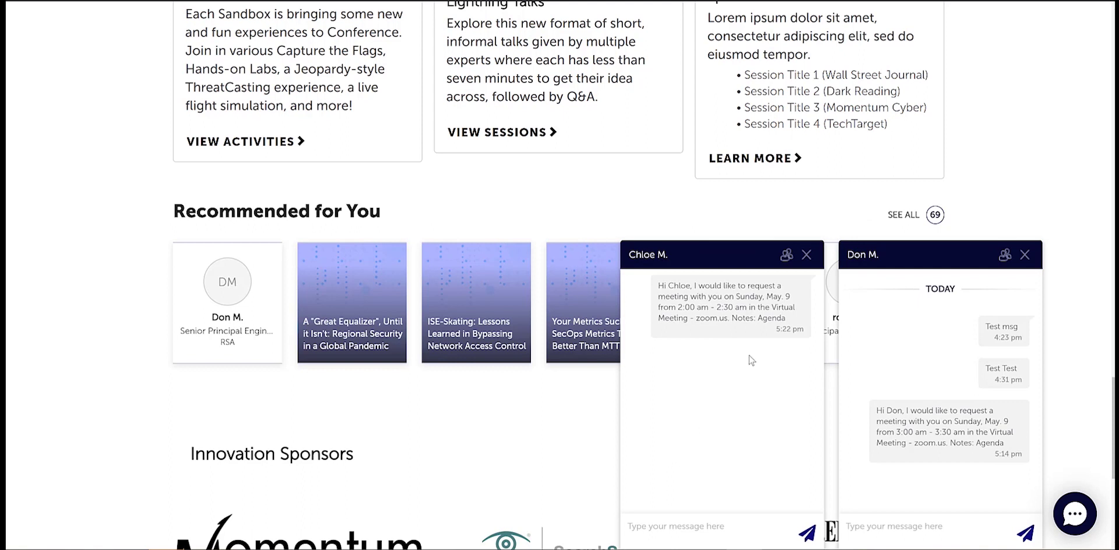
left_click(807, 256)
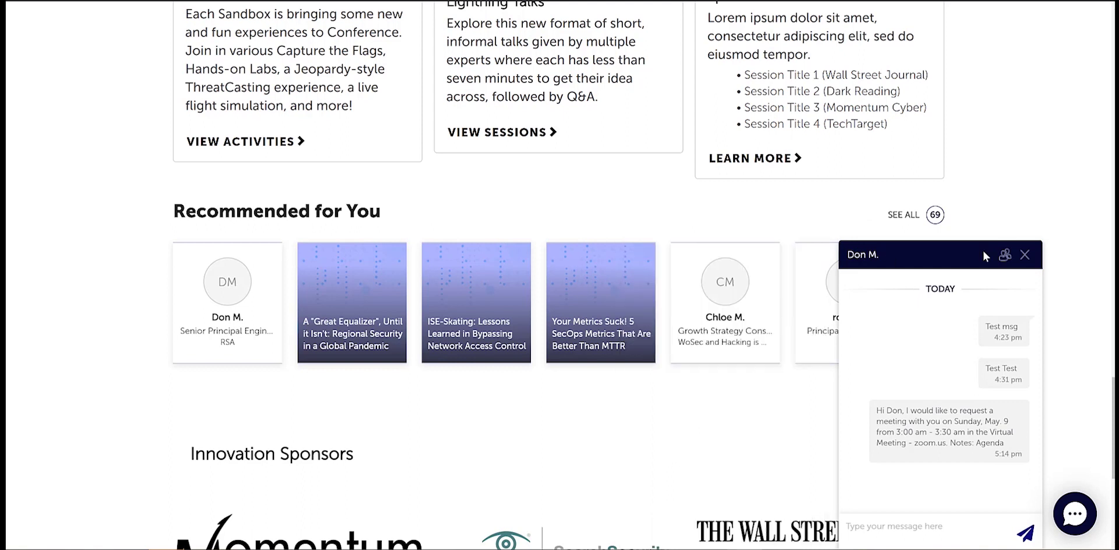
left_click(1024, 255)
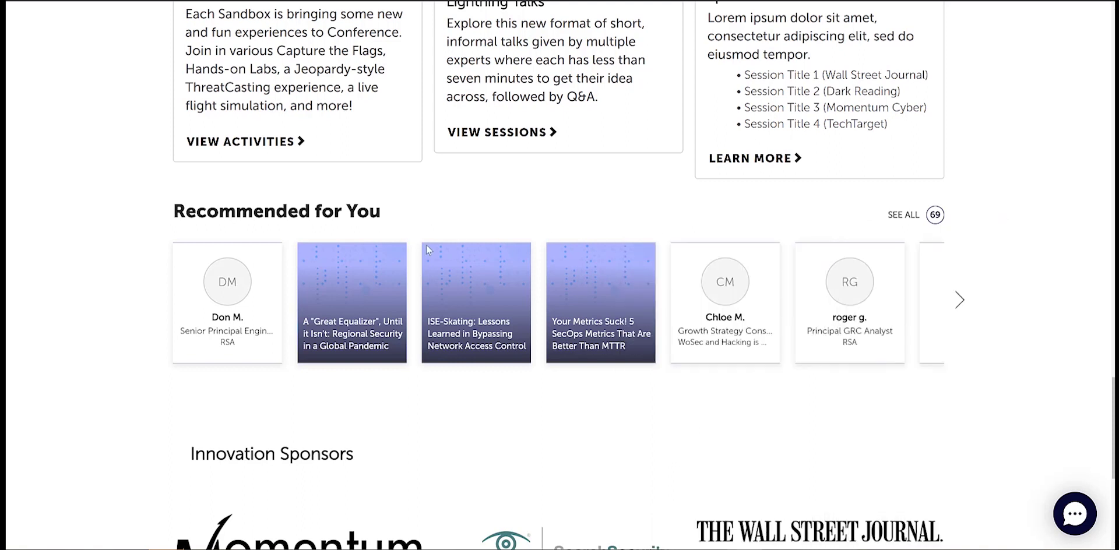
mouse_move(227, 302)
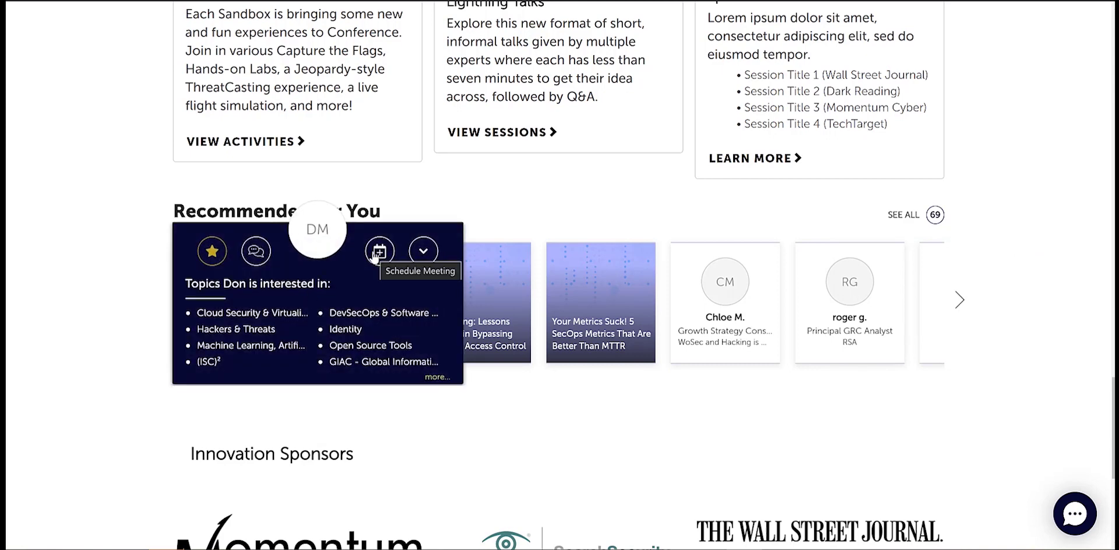
left_click(376, 253)
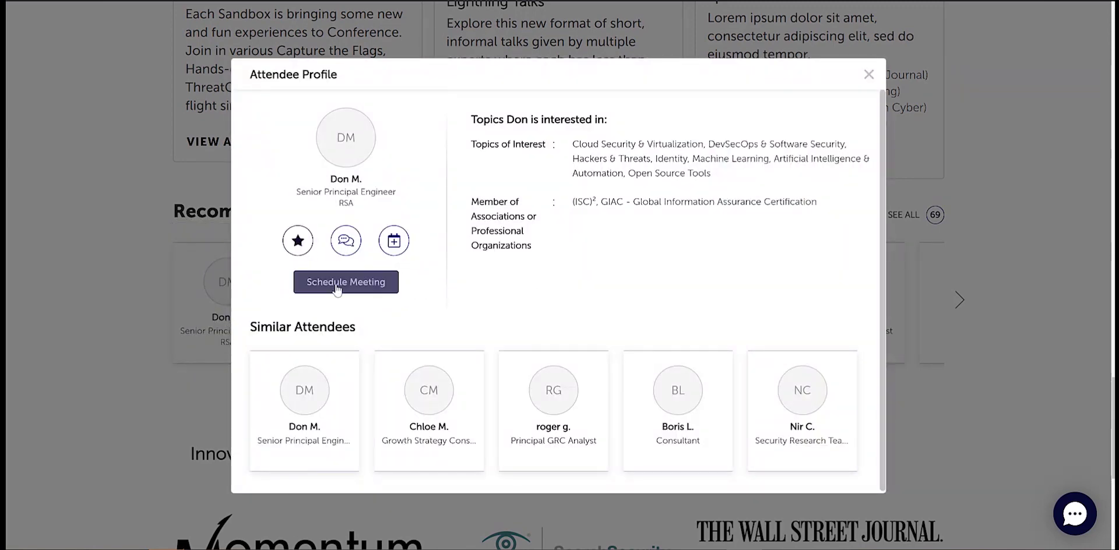
left_click(337, 286)
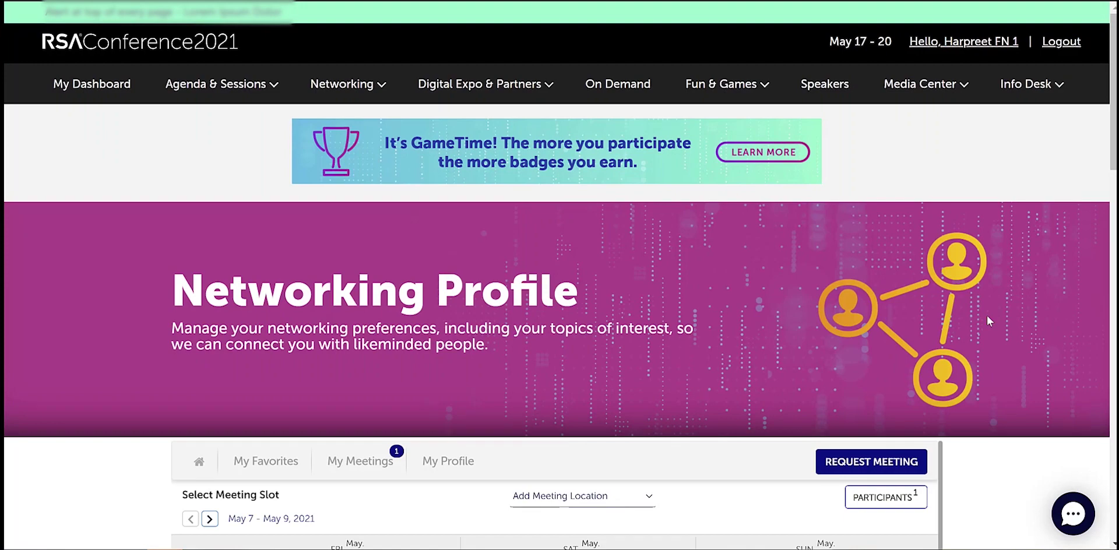
Select the Sunday May 9, 2:00–2:30 am meeting slot.
scroll(987, 316, "down", 5)
scroll(989, 321, "down", 1)
scroll(989, 320, "down", 1)
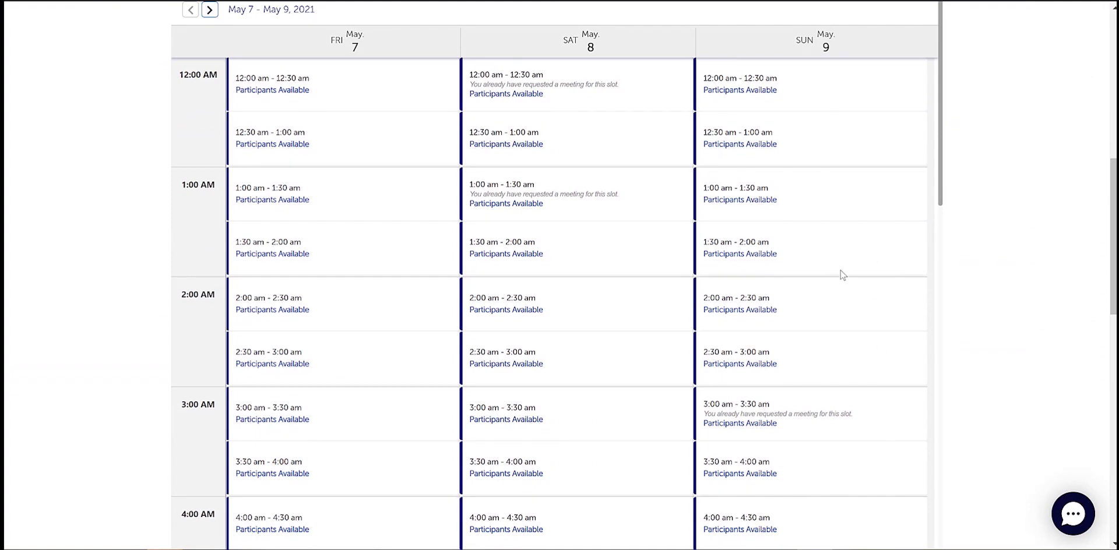
left_click(854, 300)
scroll(854, 298, "up", 2)
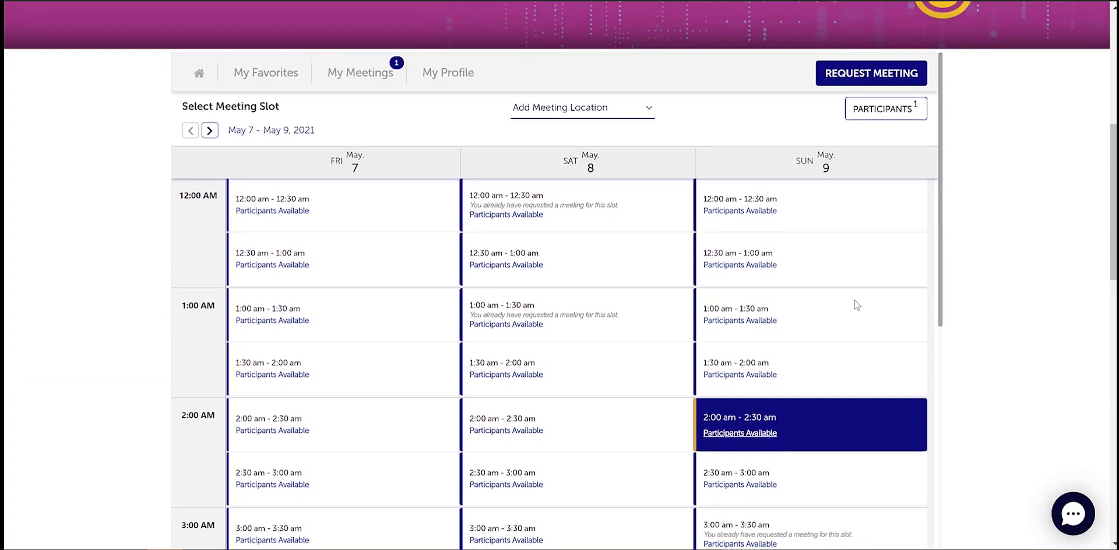
scroll(855, 304, "up", 4)
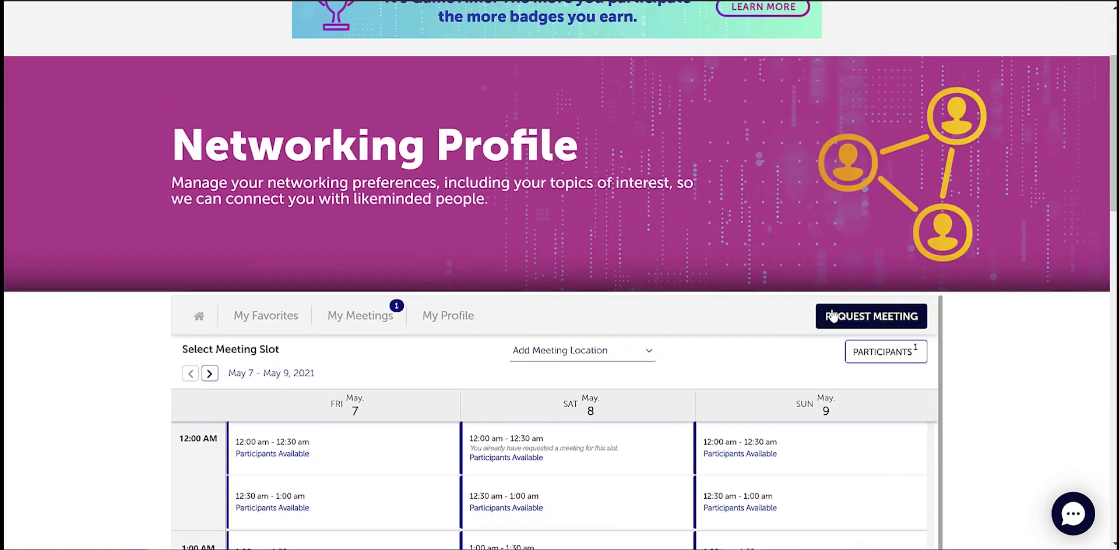
Set the meeting location to Virtual Meeting at zoom.us and bring up participants.
left_click(641, 356)
left_click(638, 395)
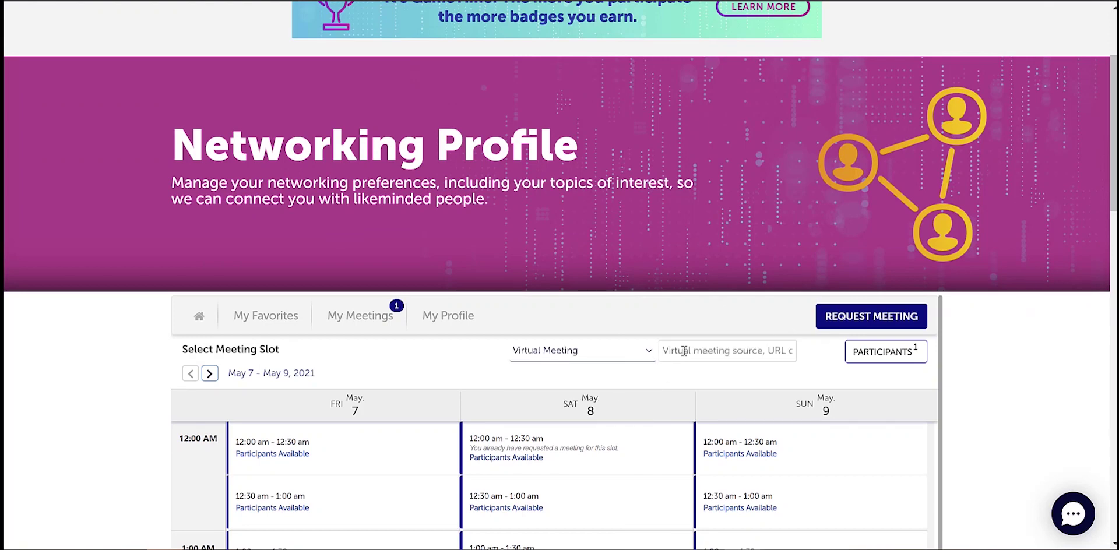
left_click(683, 350)
type("zoom")
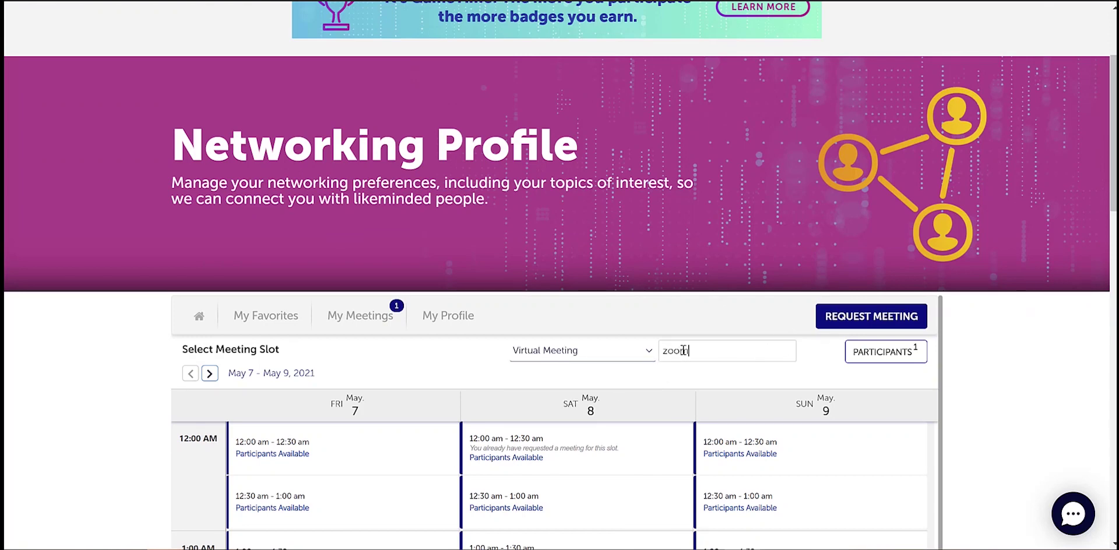
type(".us")
left_click(861, 351)
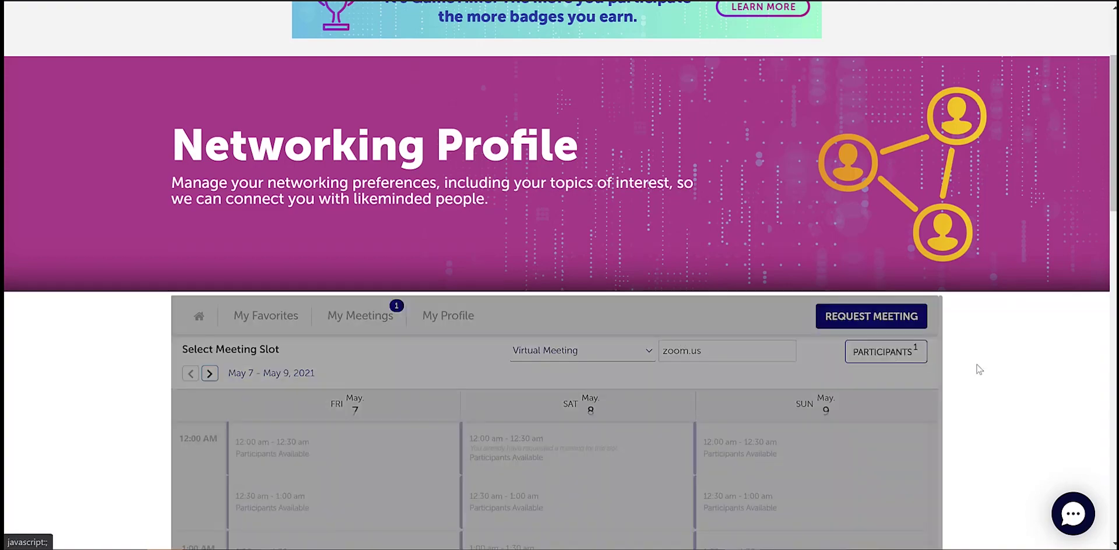
Add Arvind and Abdullah as meeting participants and proceed to Request Meeting.
scroll(1008, 379, "down", 2)
scroll(1008, 378, "down", 2)
scroll(1008, 379, "down", 3)
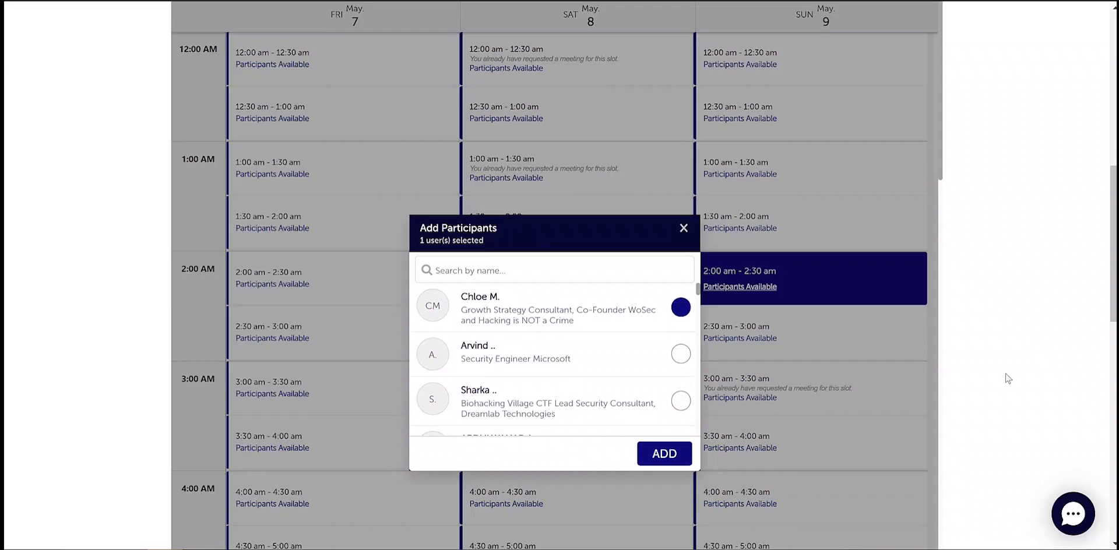
left_click(591, 240)
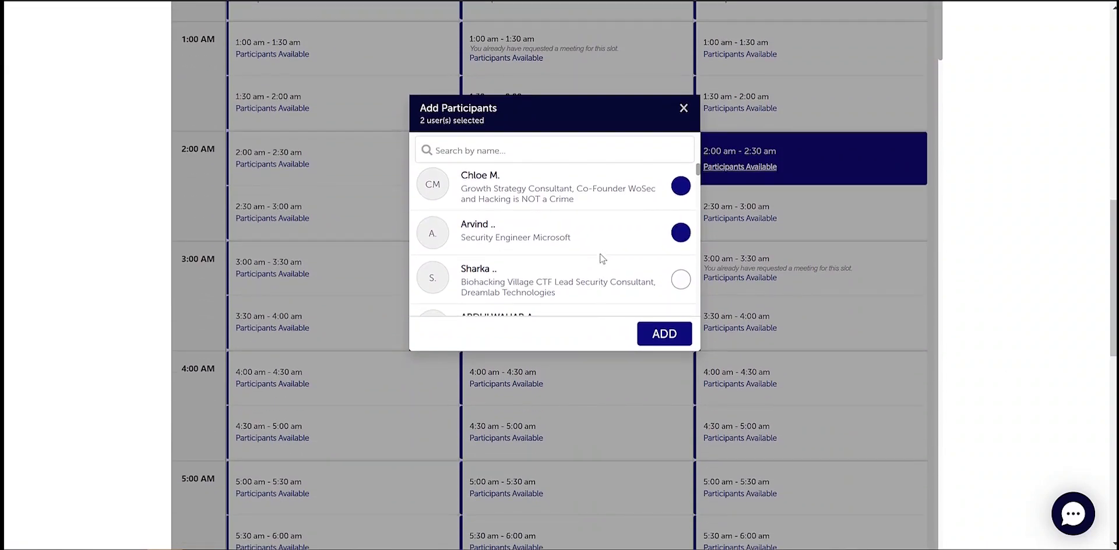
scroll(602, 258, "down", 4)
left_click(565, 290)
left_click(659, 333)
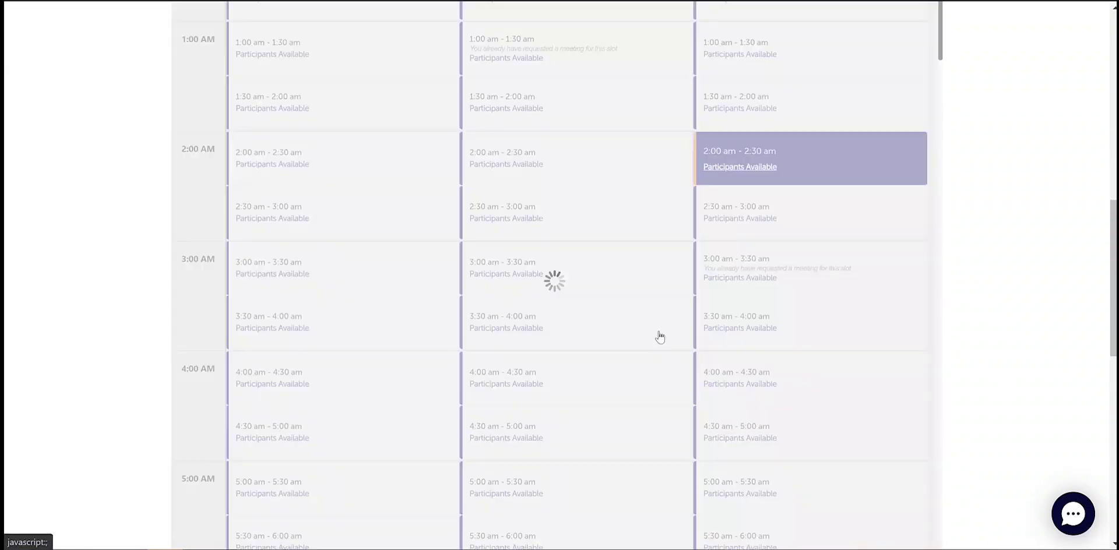
scroll(1089, 318, "up", 2)
scroll(1090, 318, "up", 4)
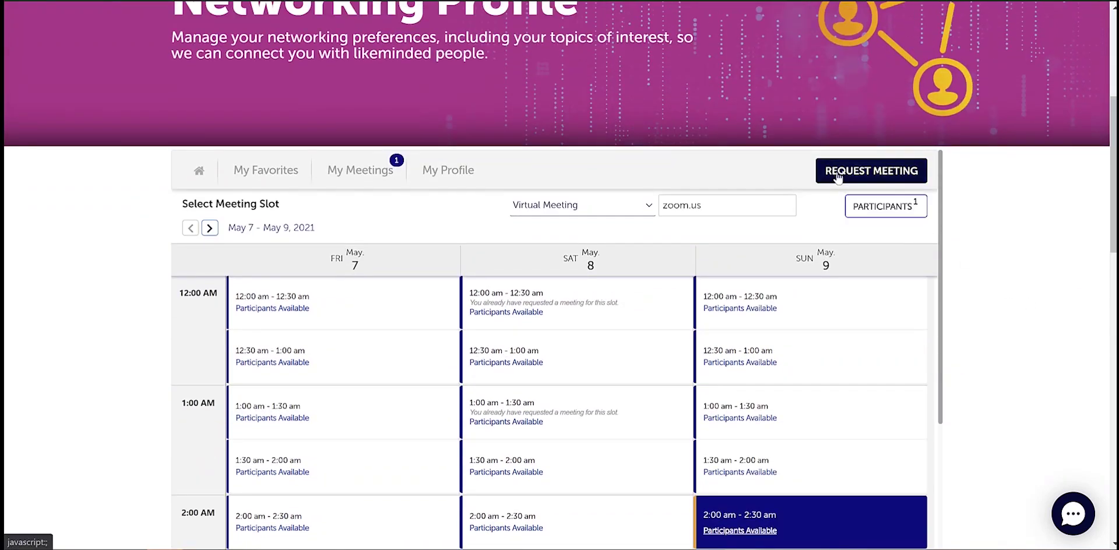
left_click(837, 177)
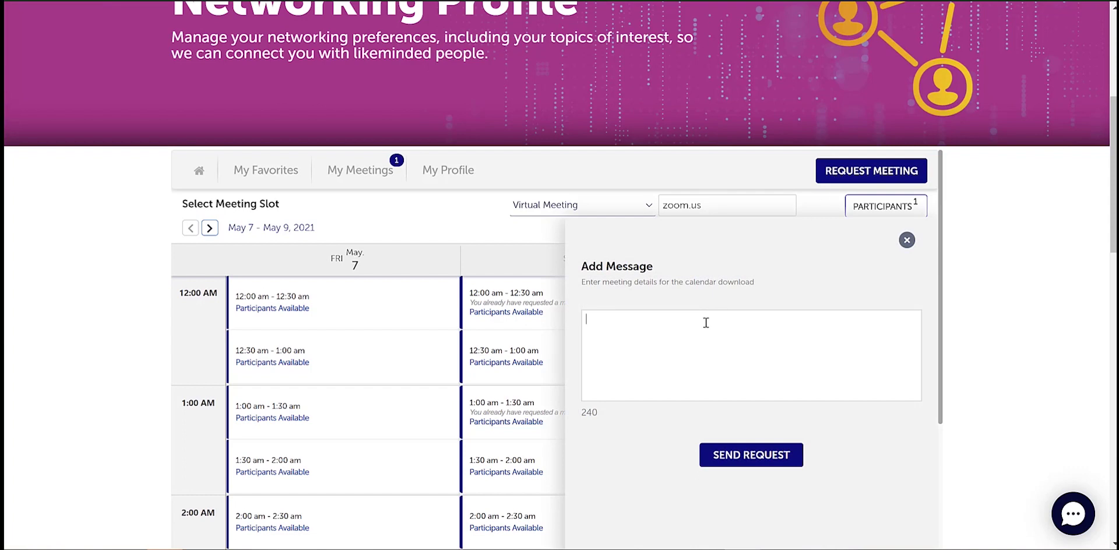
Send Chloe the meeting request with message 'Agenda' and dismiss the Thank You popup.
type("Agenda")
left_click(730, 455)
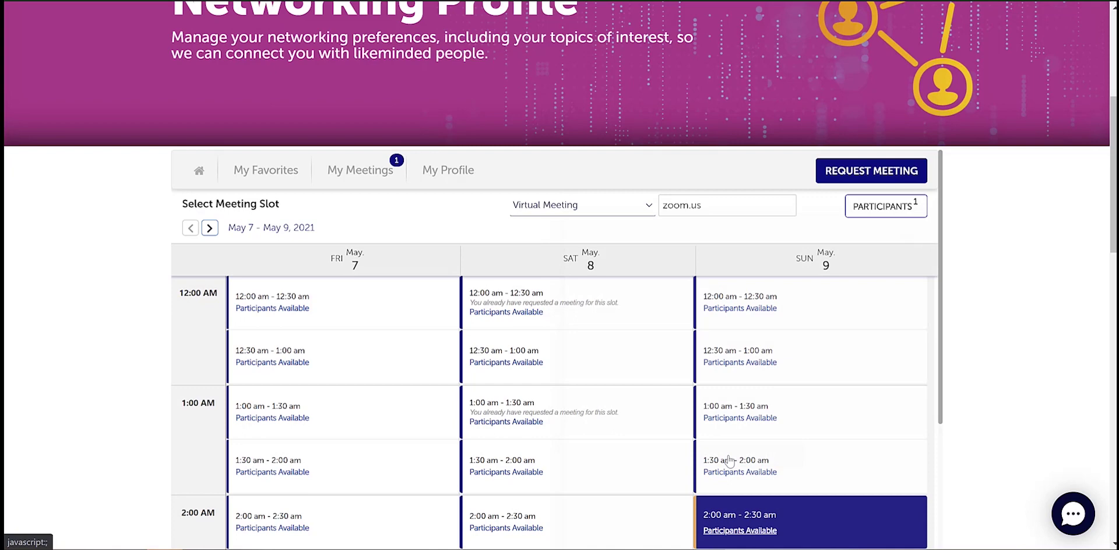
scroll(1034, 431, "down", 4)
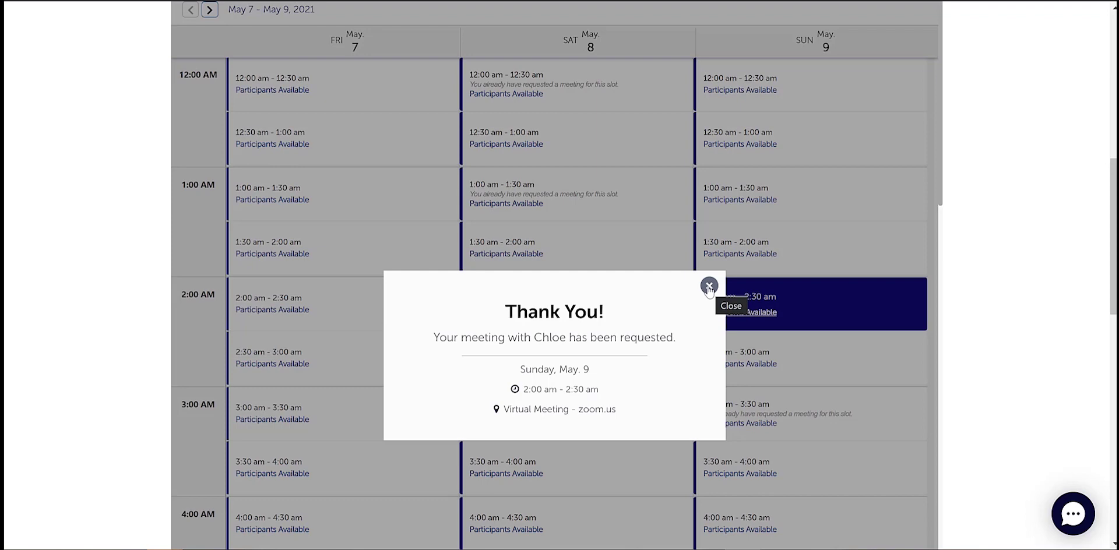
left_click(708, 286)
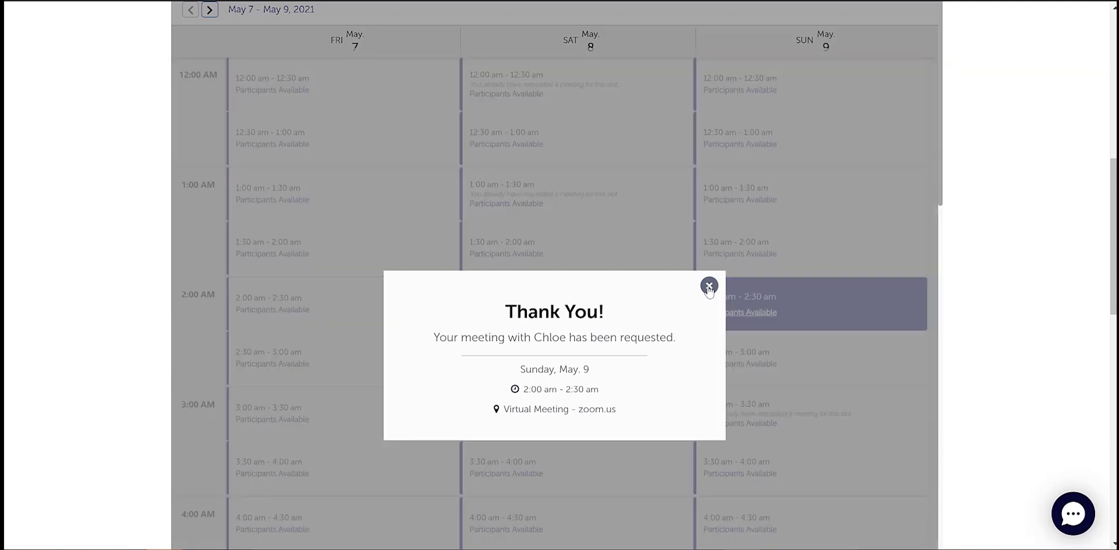
Open the My Favorites tab showing the 23 favorited attendees.
scroll(95, 278, "up", 2)
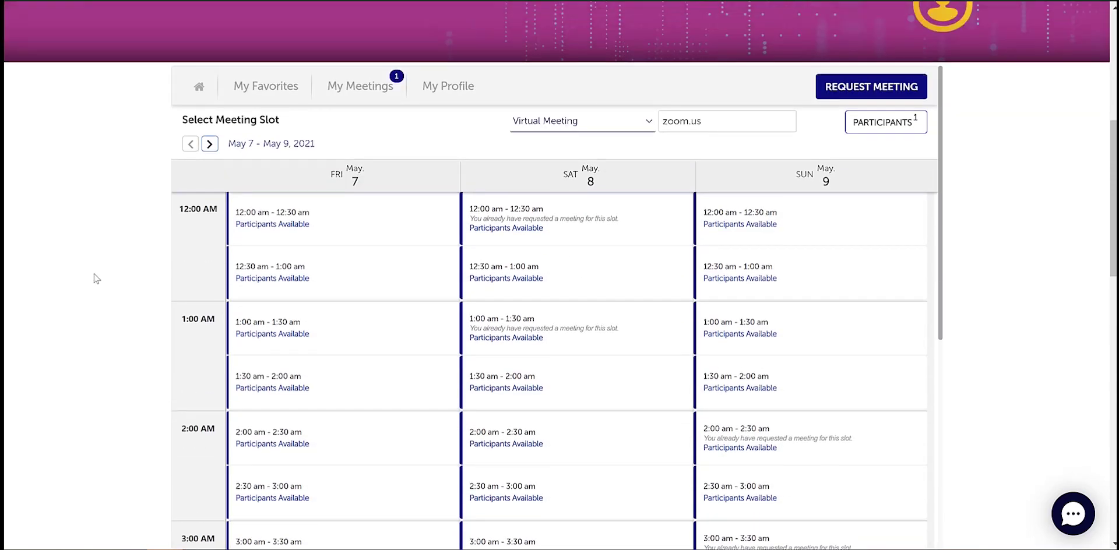
scroll(95, 278, "up", 4)
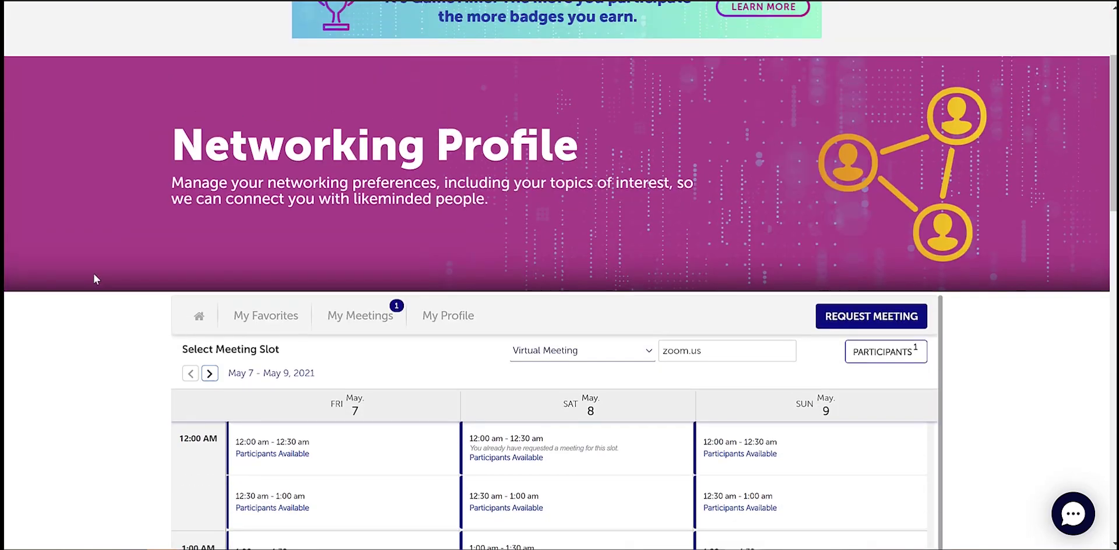
left_click(276, 322)
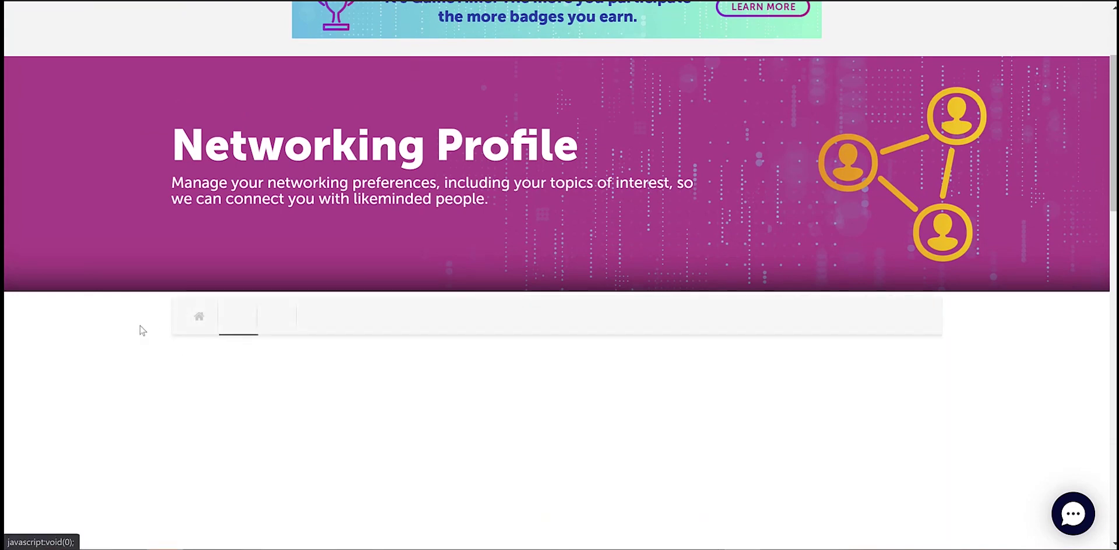
scroll(103, 337, "down", 5)
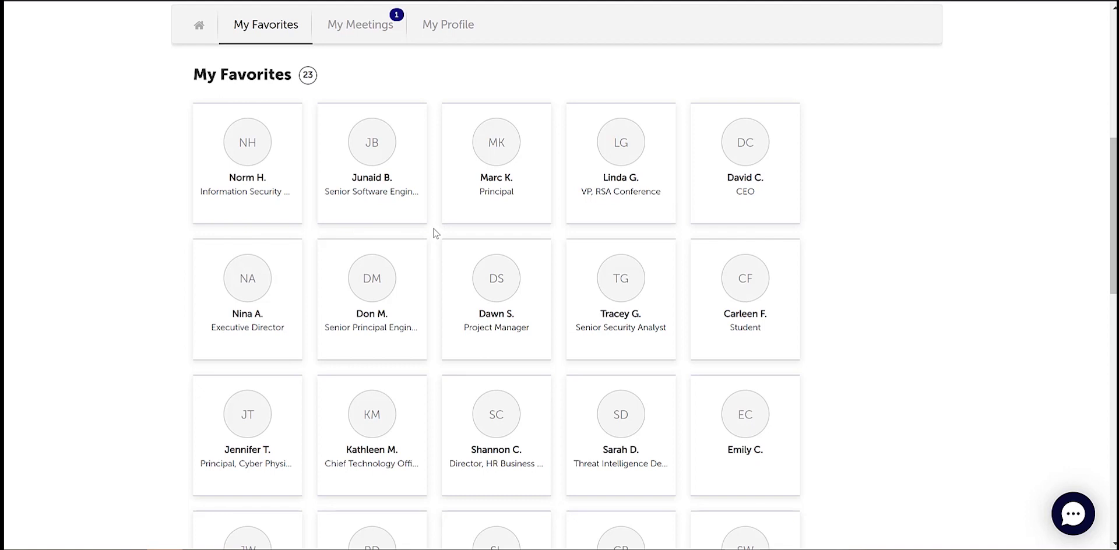
mouse_move(495, 131)
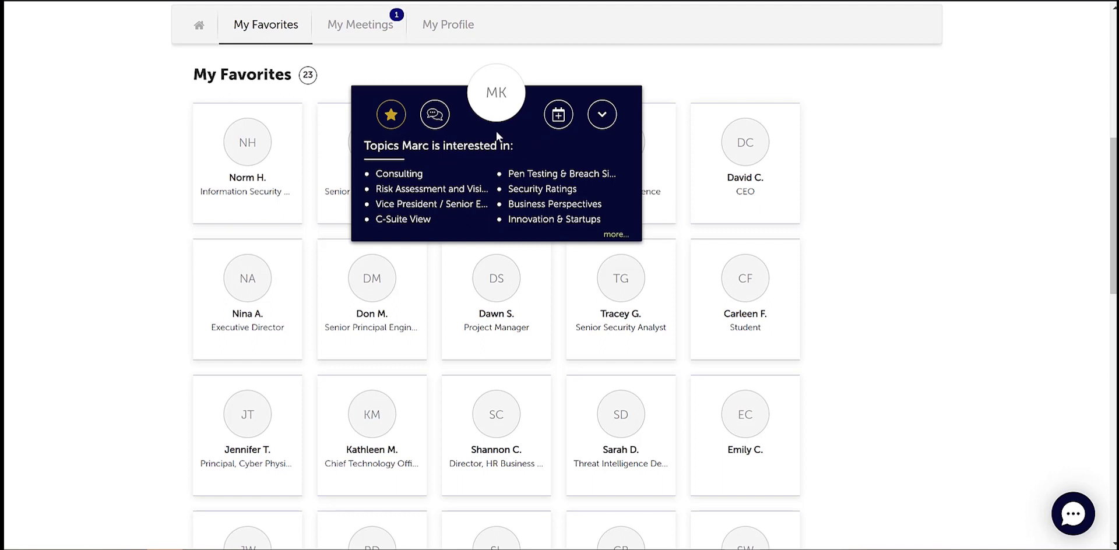
Review the Meeting Dashboard's five pending, one confirmed and one cancelled meeting, ending on Cancelled.
left_click(360, 35)
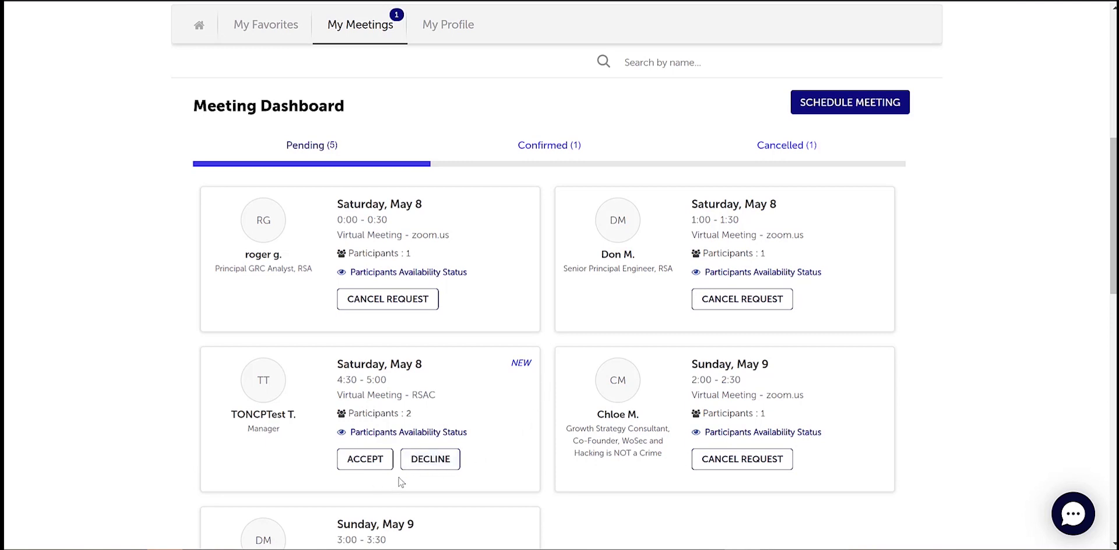
left_click(542, 148)
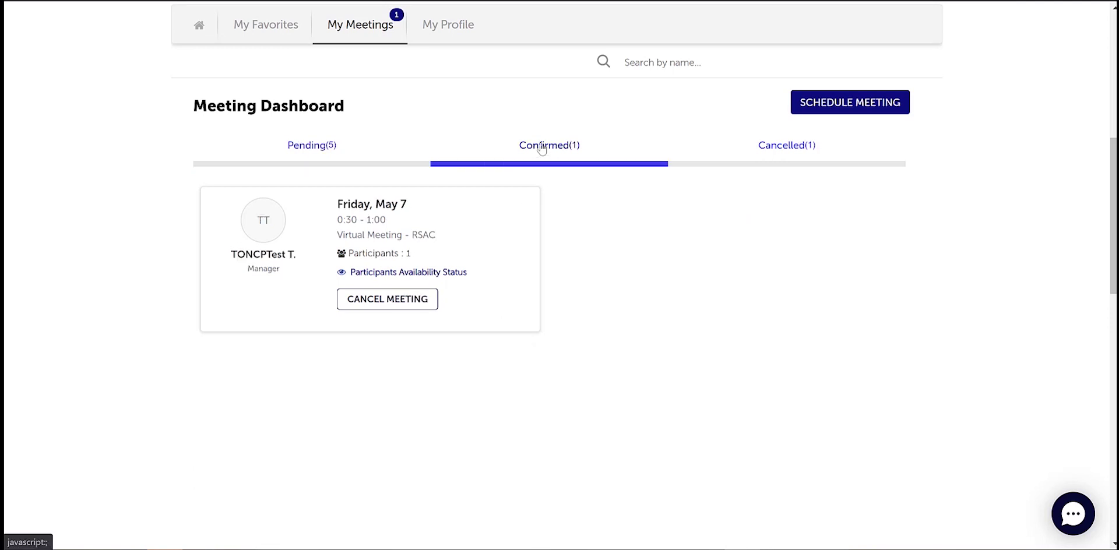
left_click(772, 149)
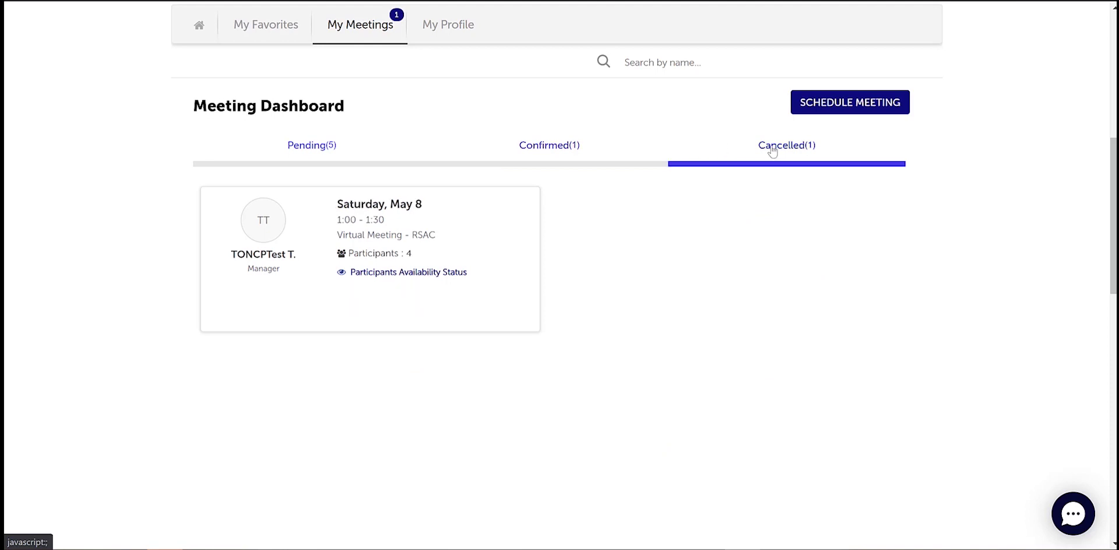
Toggle the Mobile Security, Endpoint Detection & Response, Technology Infrastructure & Operations and Security Incident Response profile topics.
left_click(451, 30)
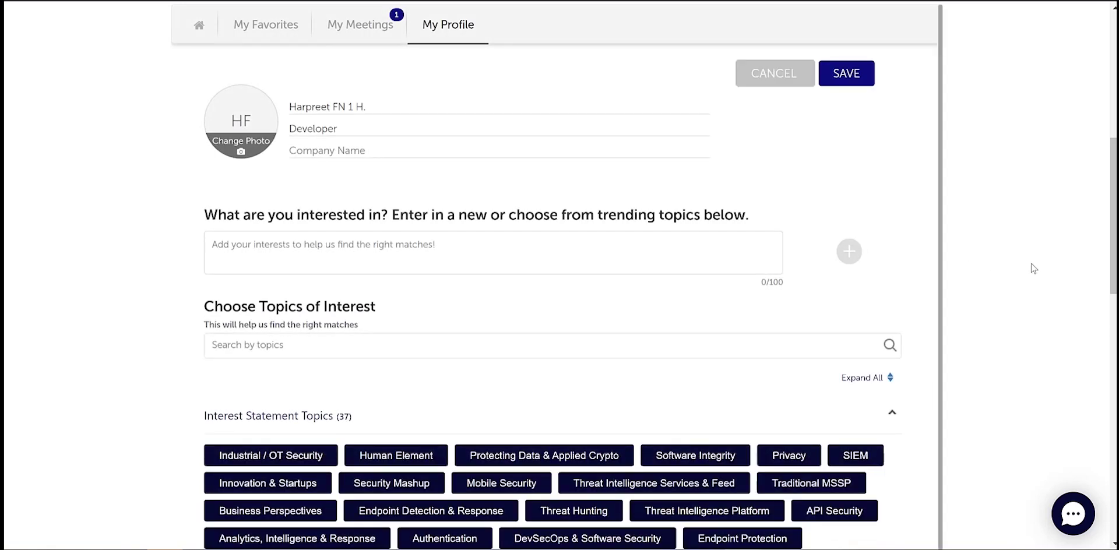
scroll(1033, 268, "down", 1)
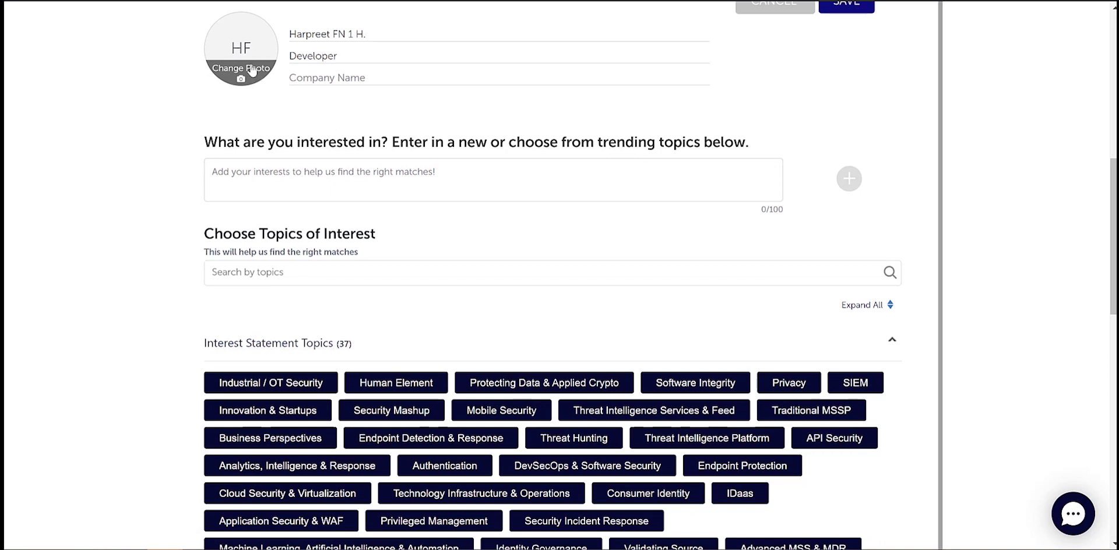
left_click(485, 418)
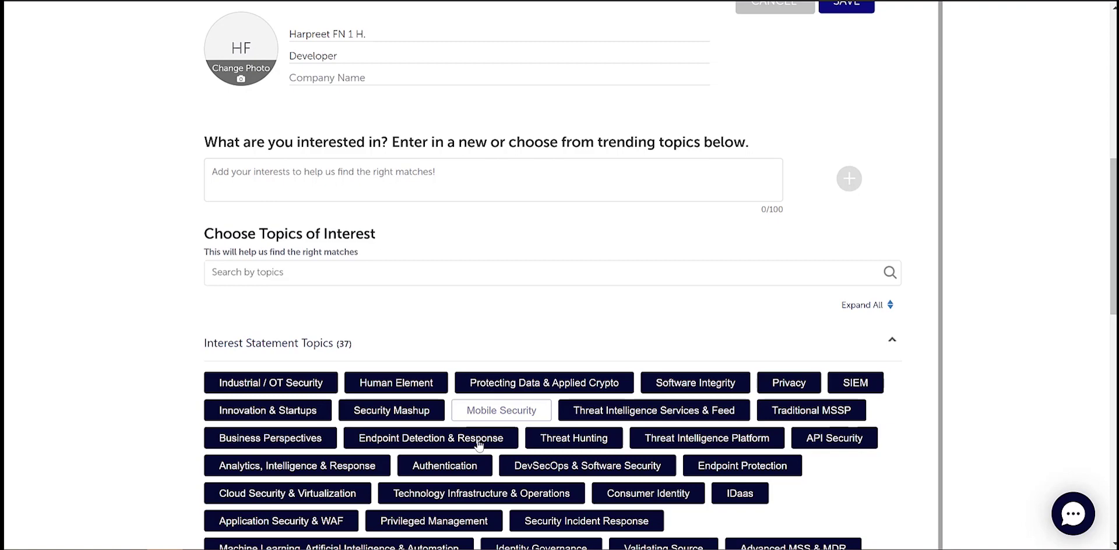
left_click(478, 443)
left_click(545, 493)
left_click(572, 528)
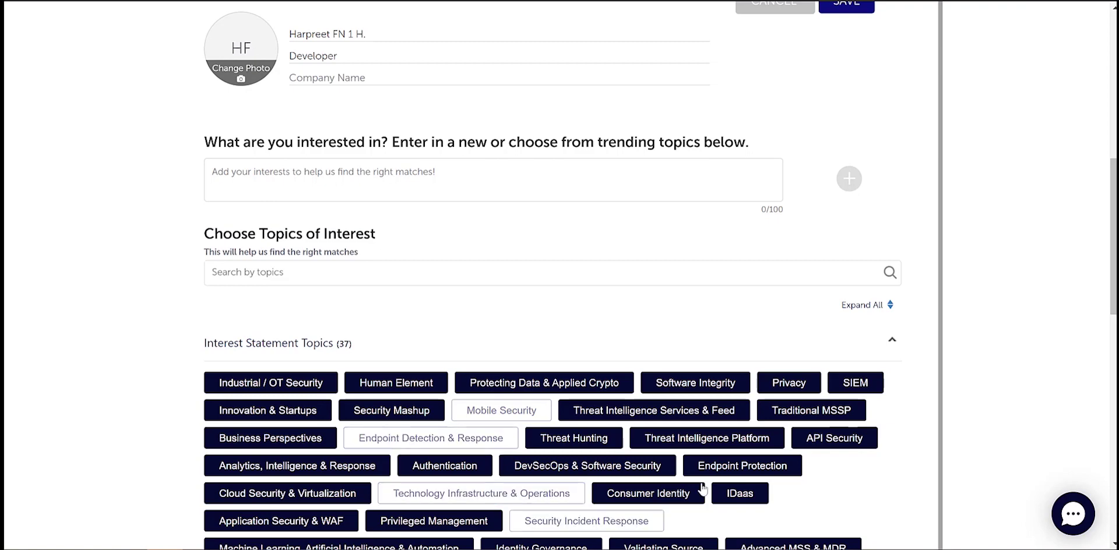
scroll(868, 445, "down", 1)
scroll(868, 445, "down", 2)
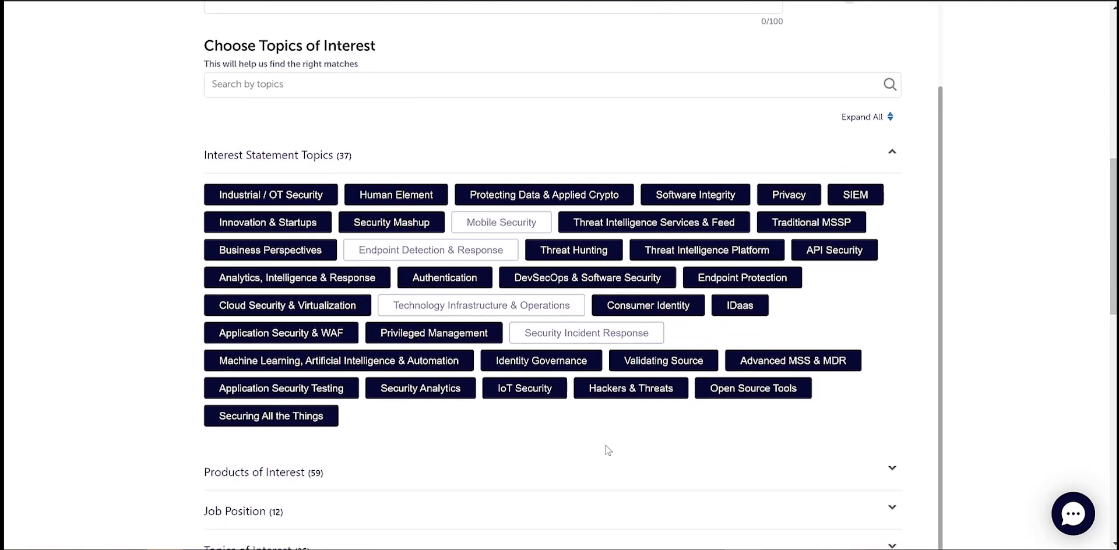
Toggle the Securing All the Things topic and save the networking profile.
left_click(307, 423)
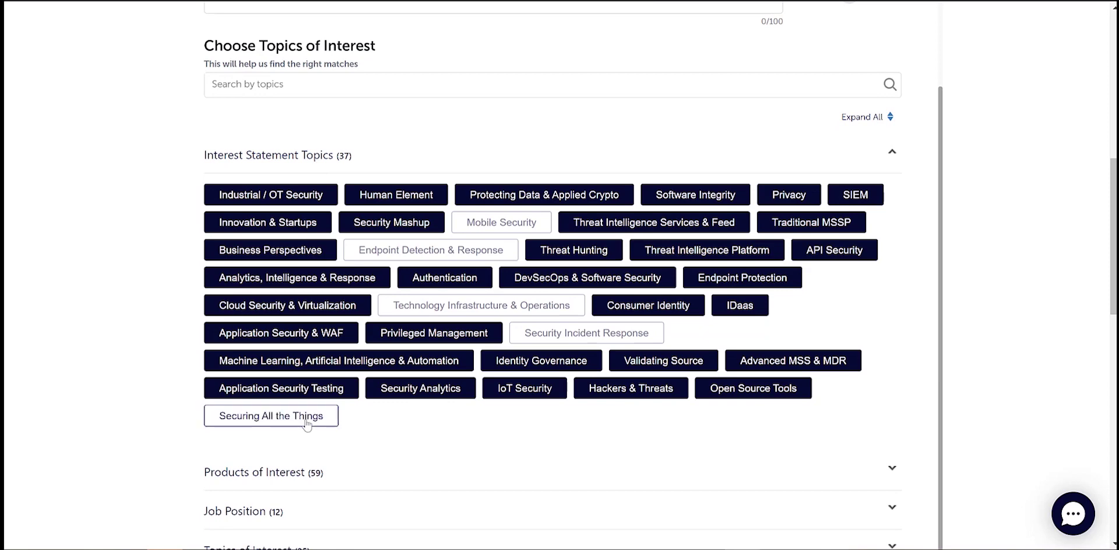
scroll(495, 452, "down", 5)
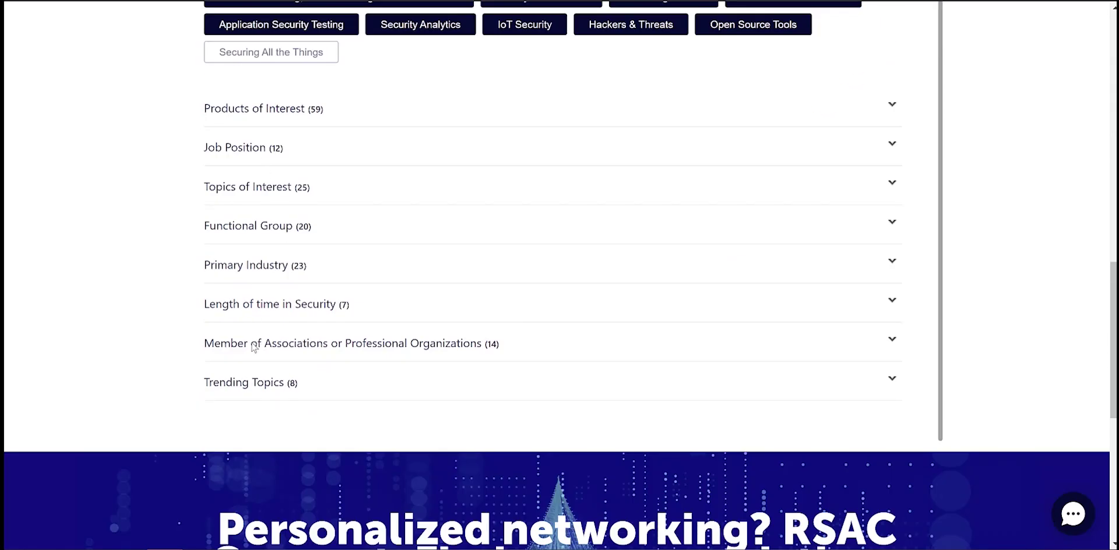
scroll(981, 362, "up", 5)
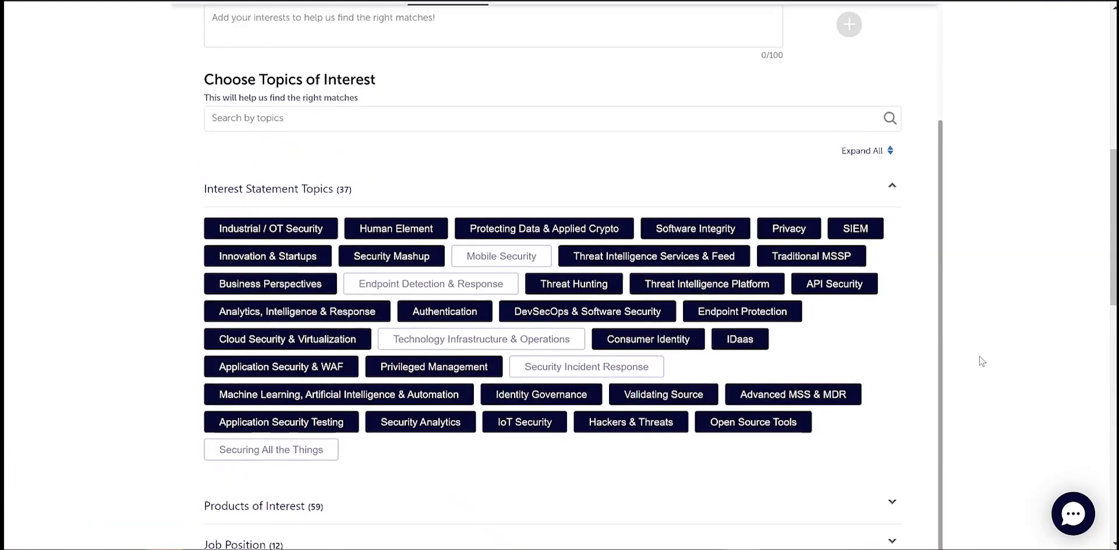
scroll(981, 361, "up", 5)
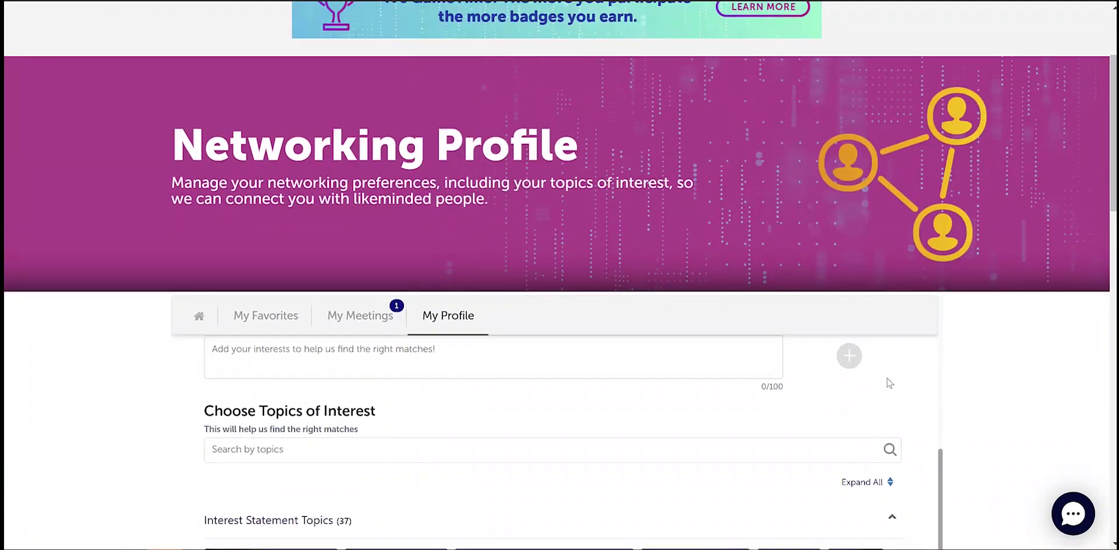
scroll(890, 383, "up", 3)
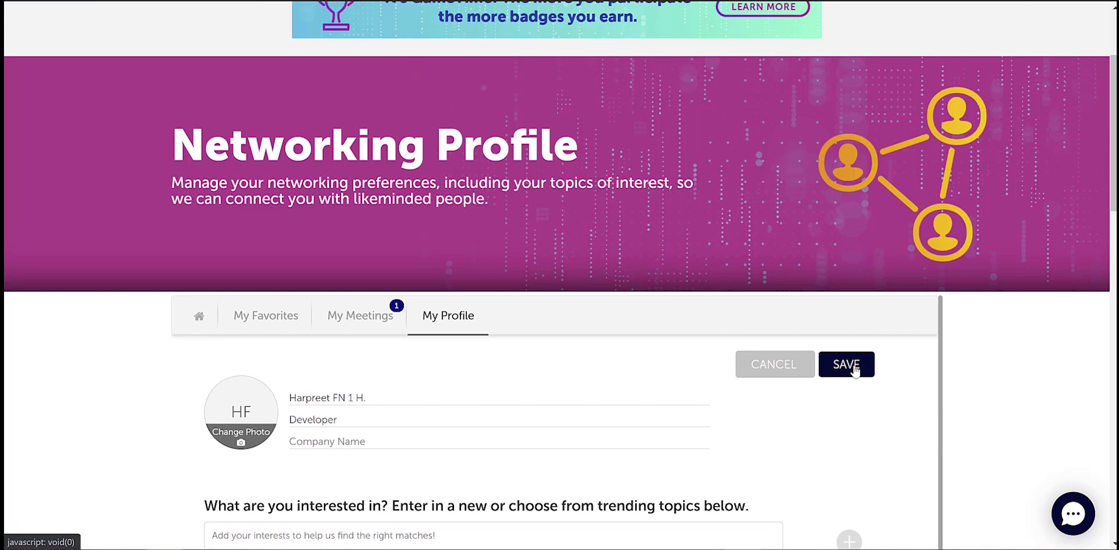
left_click(854, 370)
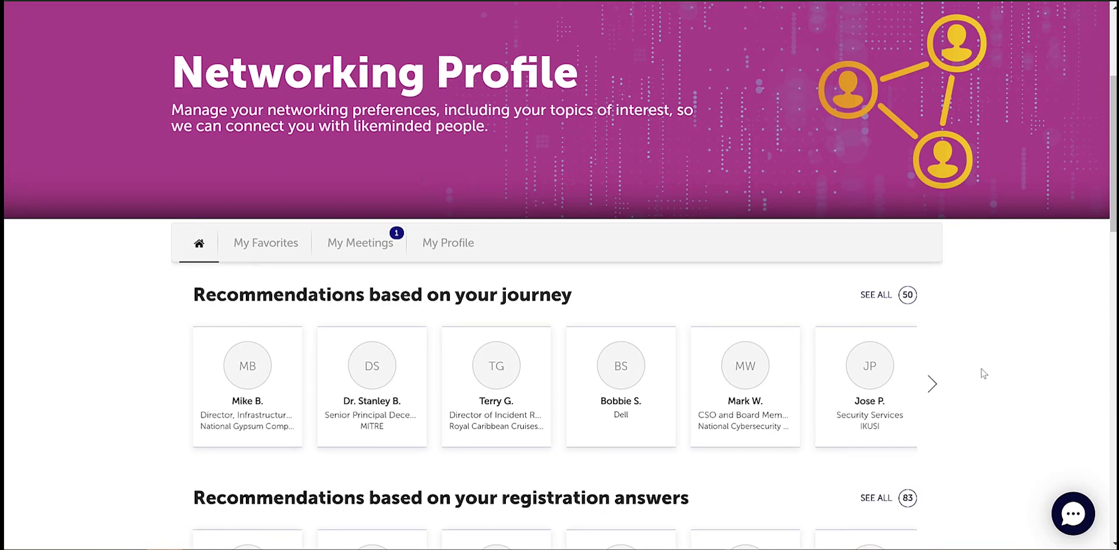
Scroll through the similar-attendee recommendations and profile viewer, then return to the top.
scroll(984, 374, "down", 3)
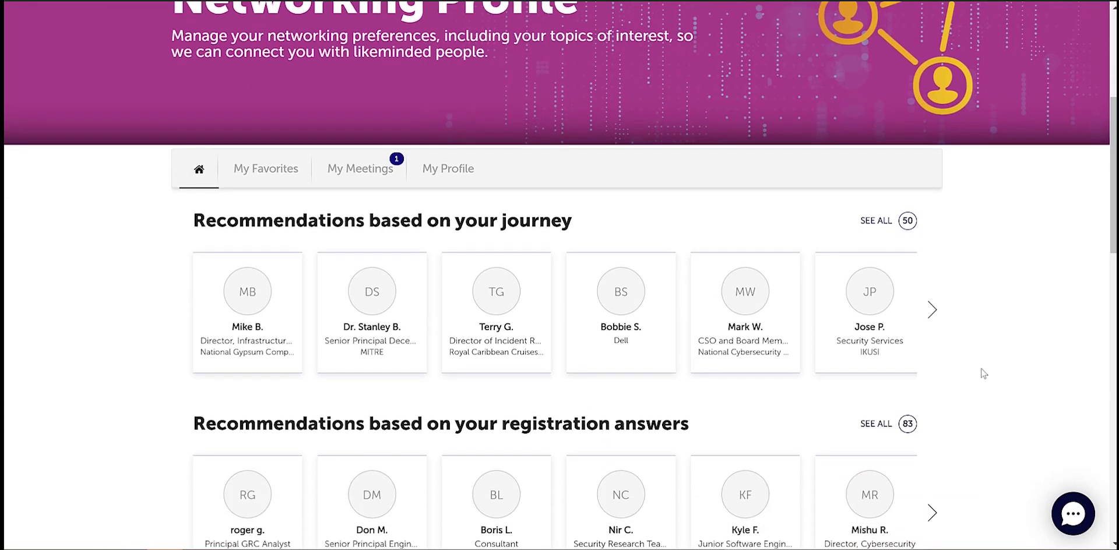
scroll(984, 374, "down", 1)
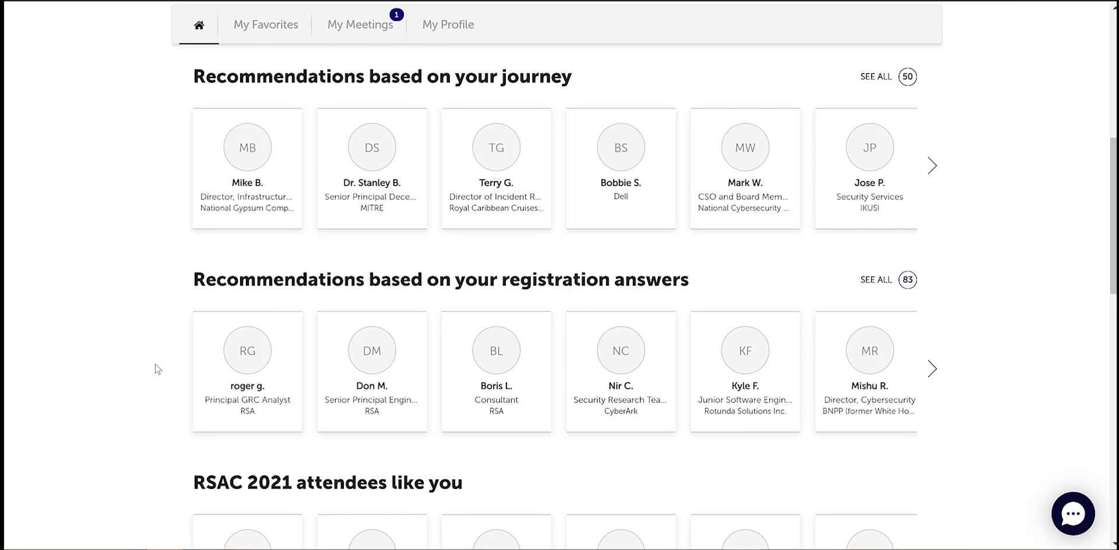
scroll(157, 370, "down", 1)
scroll(155, 371, "down", 2)
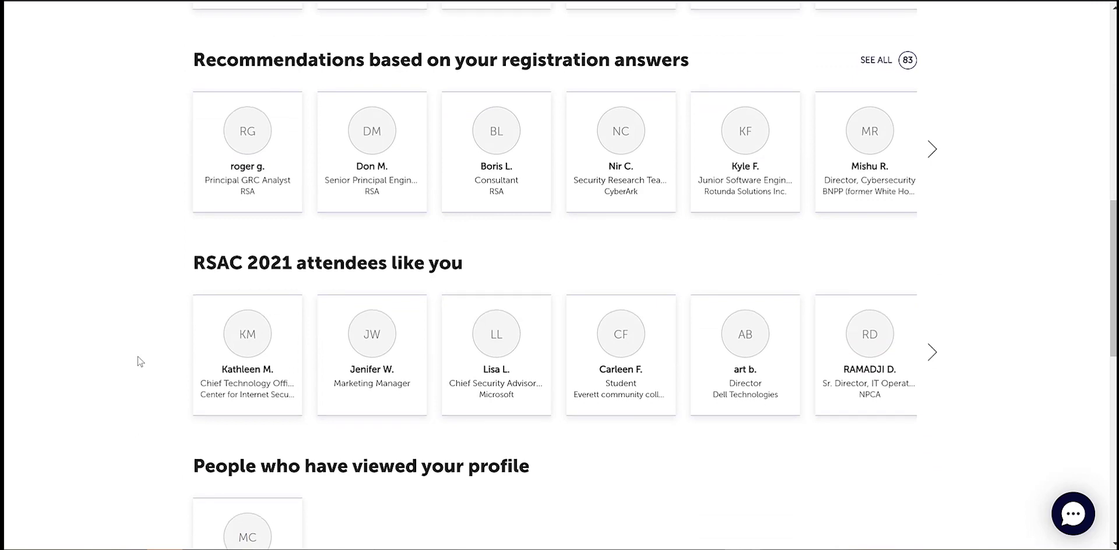
scroll(139, 362, "down", 2)
scroll(140, 361, "down", 1)
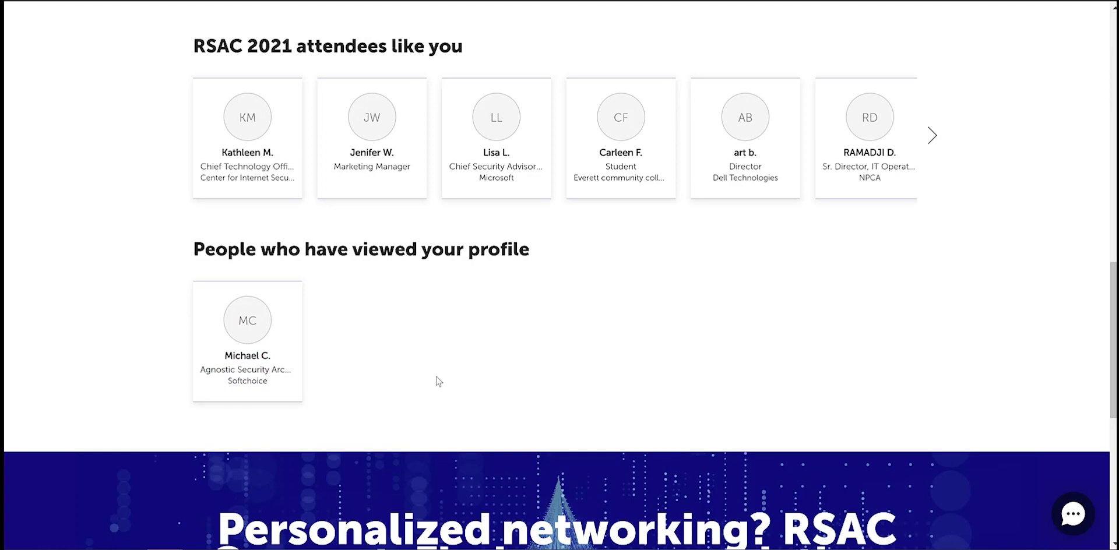
scroll(438, 381, "up", 1)
scroll(438, 382, "up", 4)
scroll(439, 382, "up", 2)
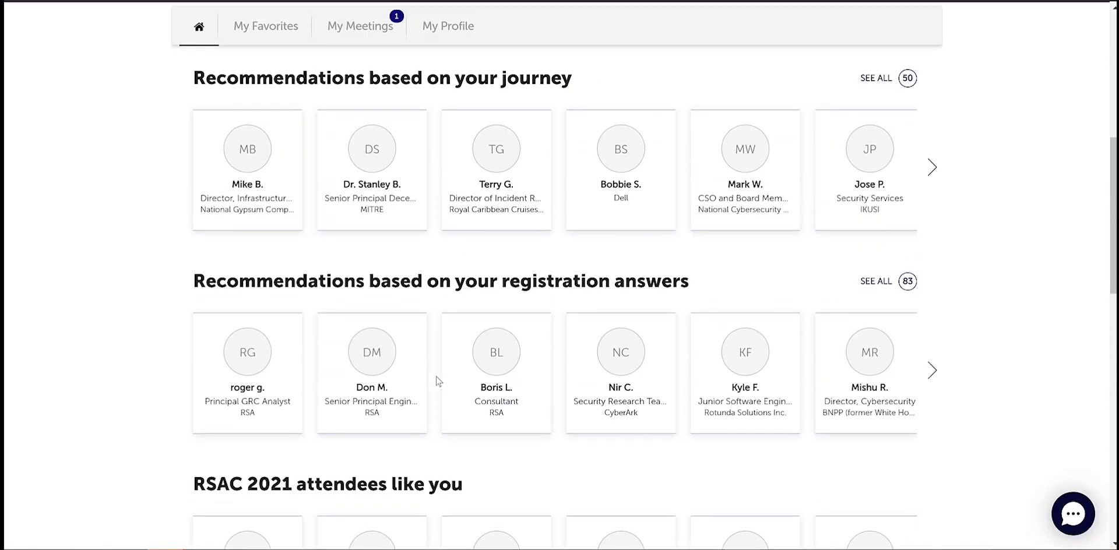
scroll(439, 382, "up", 4)
scroll(438, 382, "up", 2)
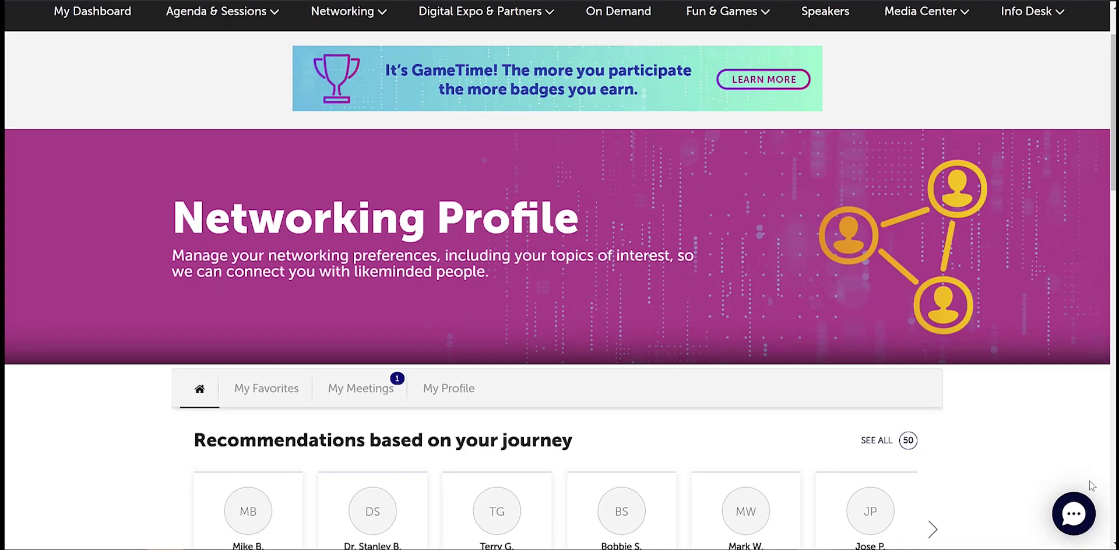
left_click(1074, 514)
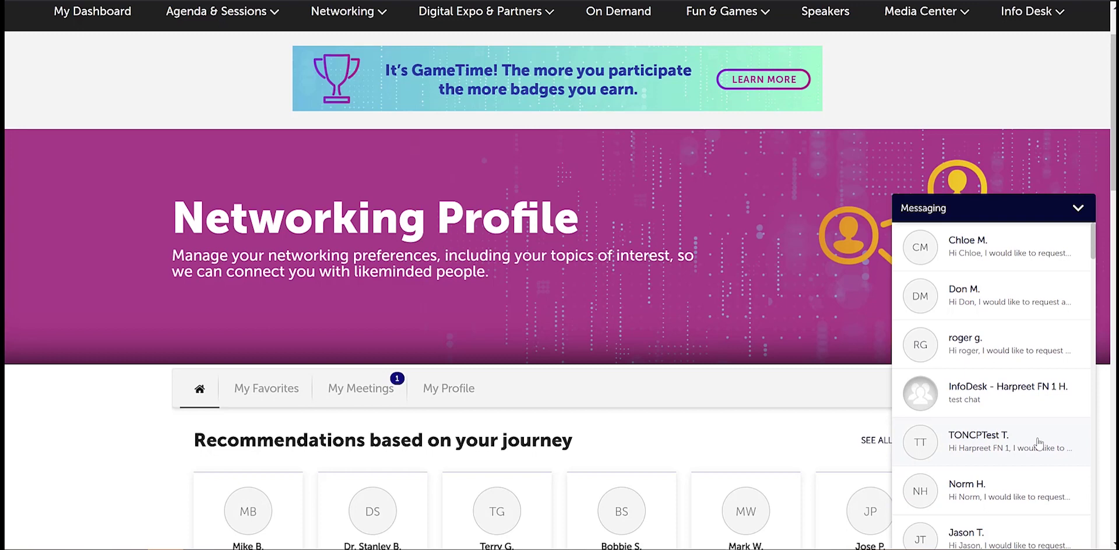
scroll(1039, 443, "down", 1)
scroll(1038, 443, "down", 2)
scroll(1038, 443, "down", 1)
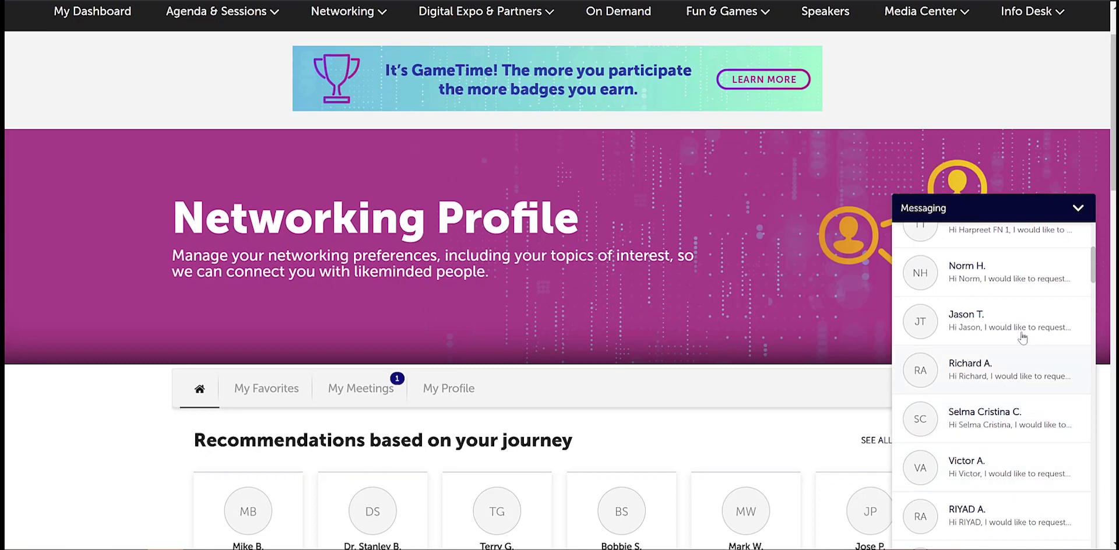
left_click(1077, 211)
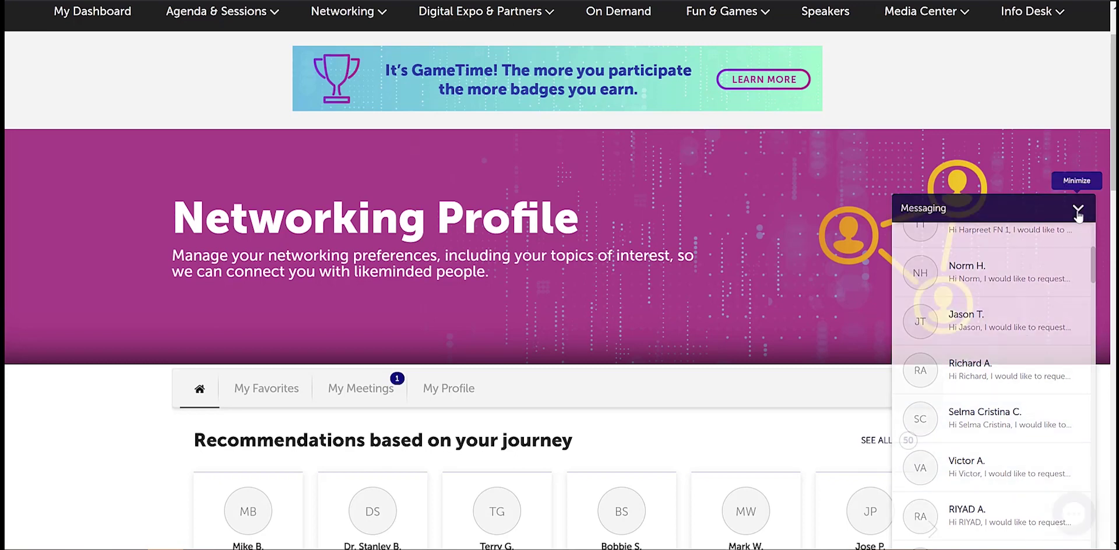